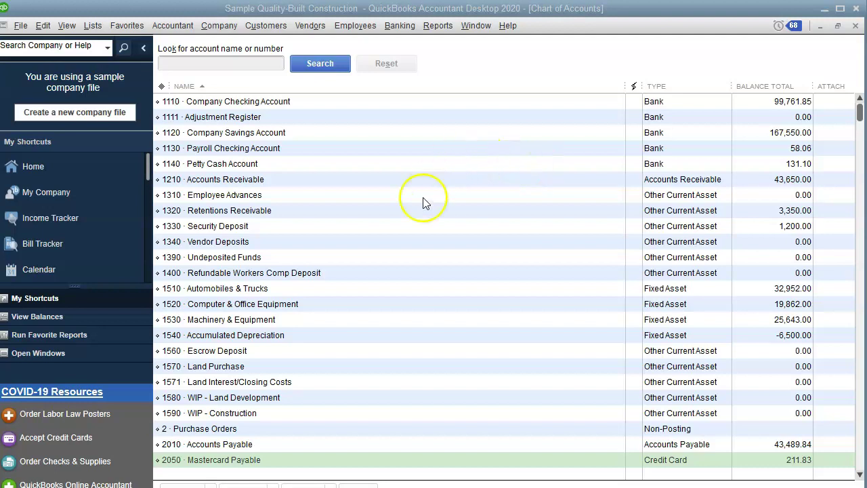
# Locate the 2100 Payroll Liabilities and 2101 Direct Deposits accounts in the Chart of Accounts
pyautogui.scroll(-3, 368, 359)
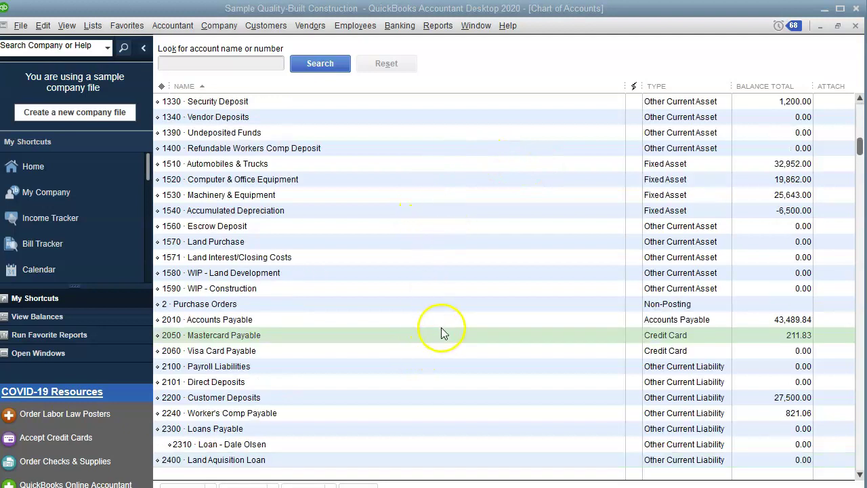
pyautogui.scroll(-3, 442, 342)
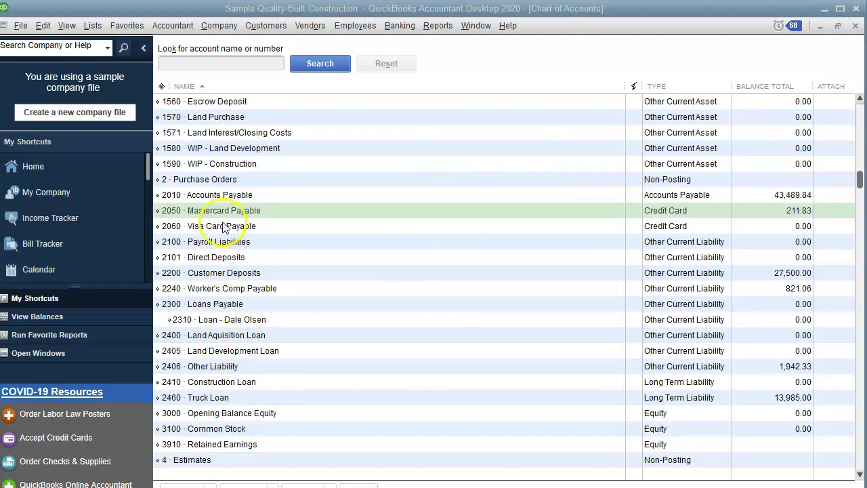
pyautogui.click(686, 243)
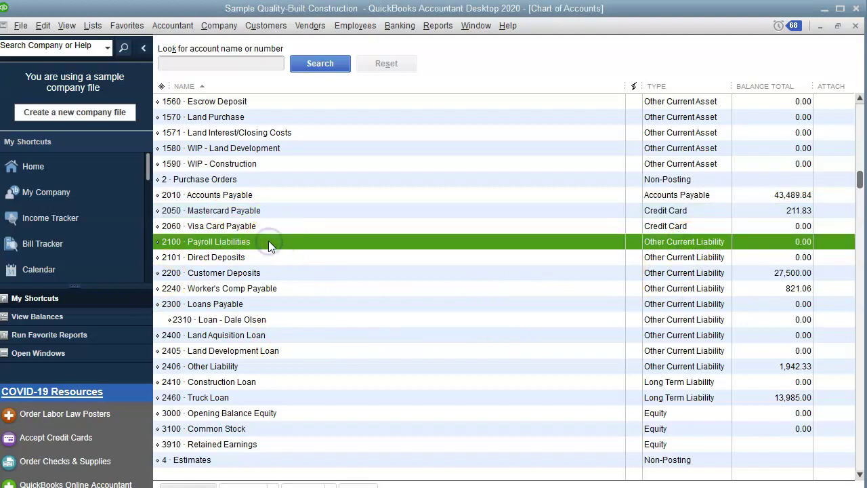
pyautogui.click(257, 258)
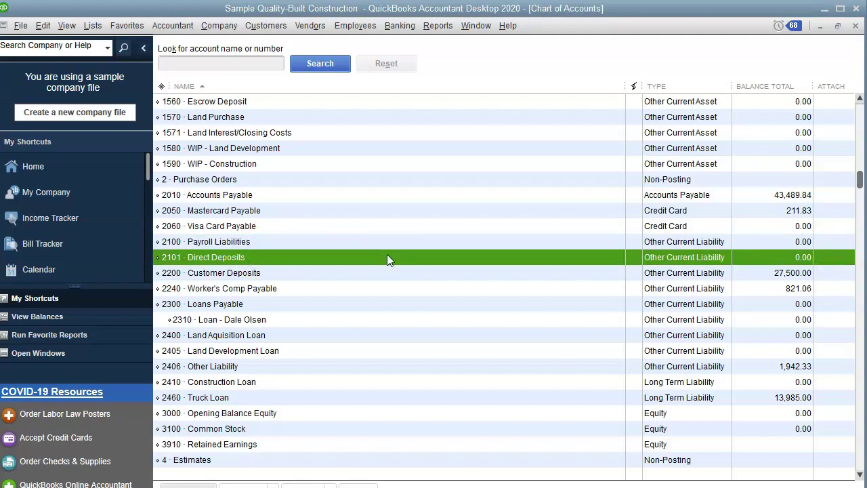
# Review the 6501, 6502 and 6503 payroll expense accounts, then bring up the Banking menu
pyautogui.scroll(-15, 383, 288)
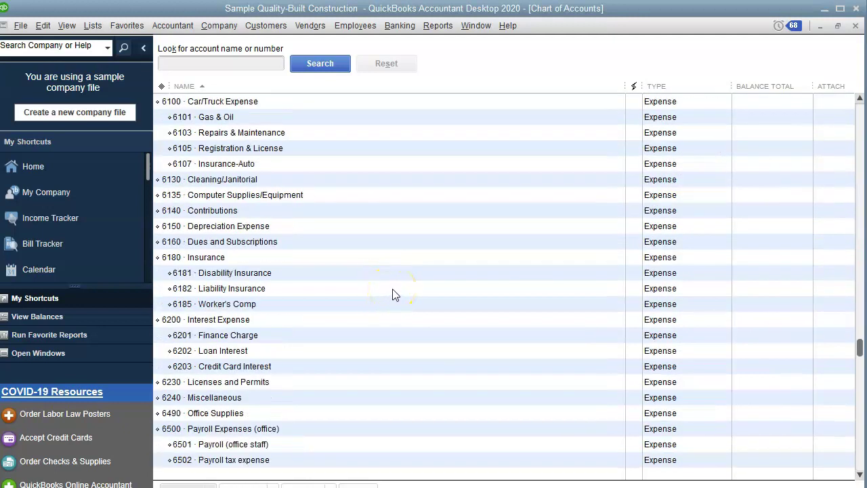
pyautogui.scroll(-3, 400, 291)
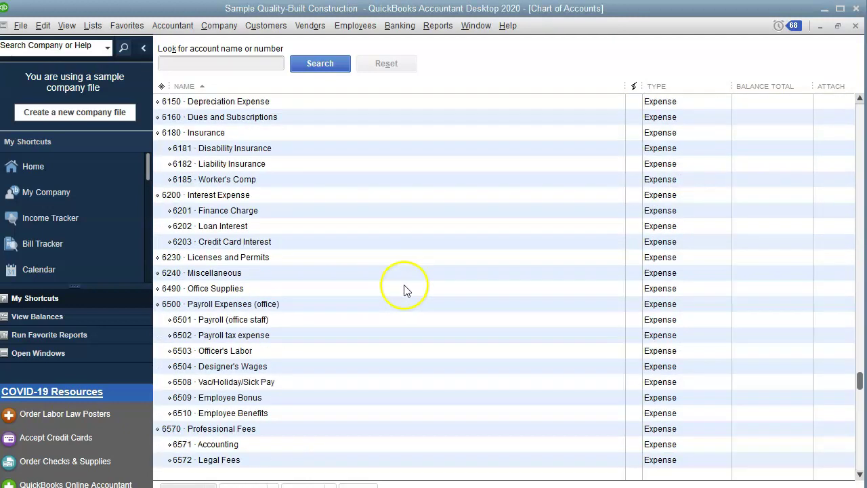
pyautogui.click(292, 321)
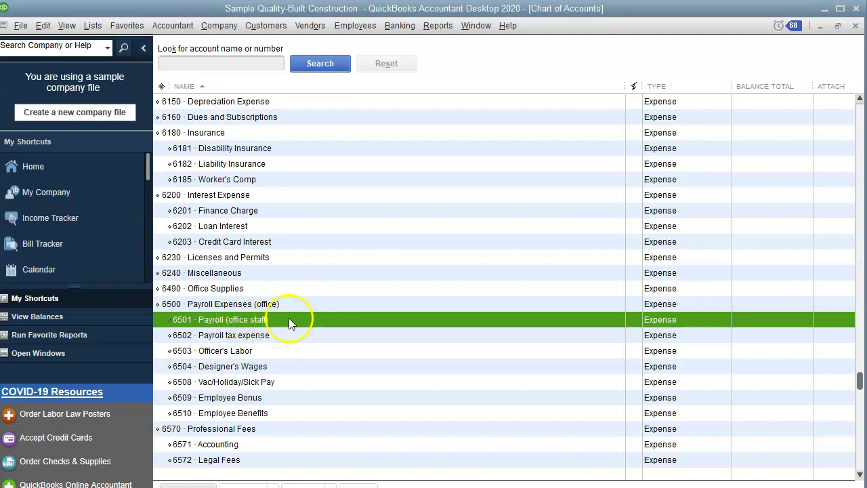
pyautogui.click(284, 349)
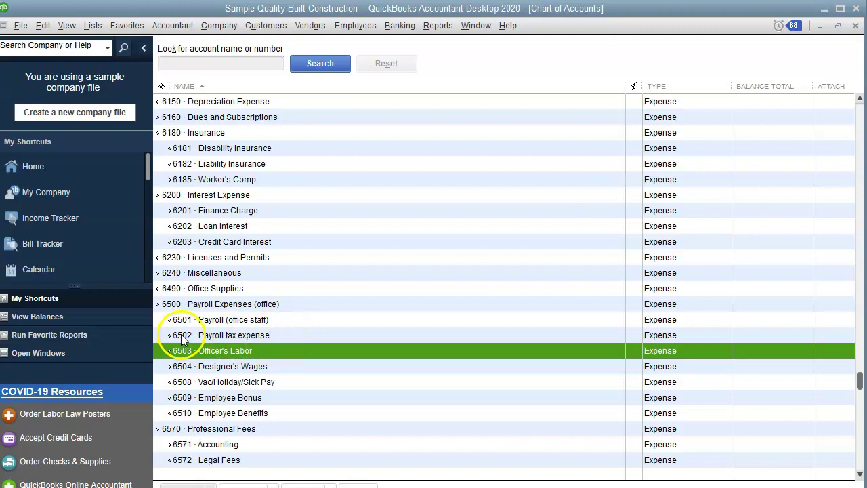
pyautogui.click(234, 336)
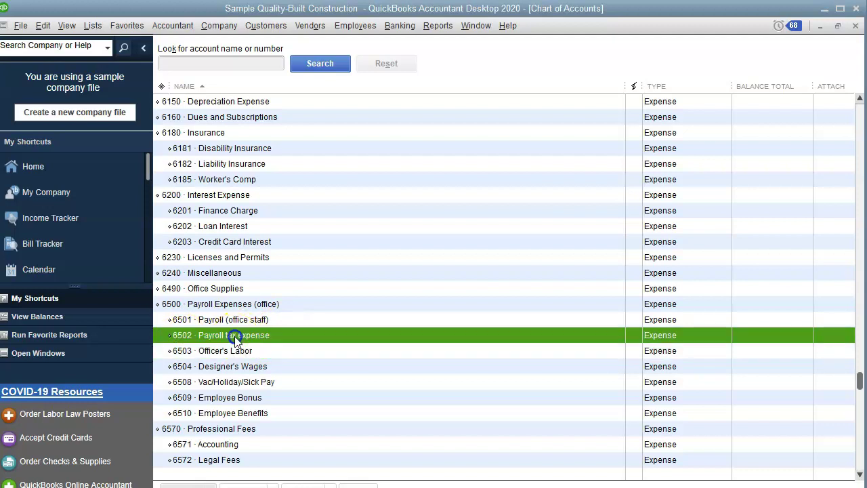
pyautogui.click(288, 336)
pyautogui.scroll(15, 504, 292)
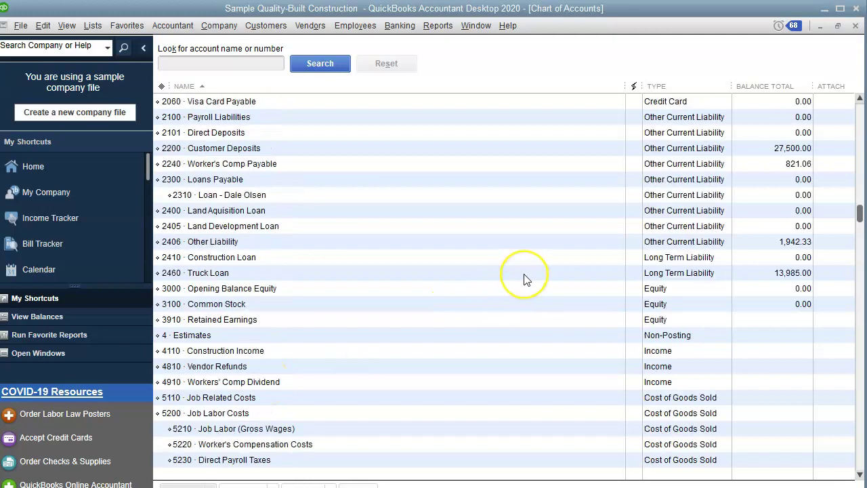
pyautogui.scroll(3, 524, 278)
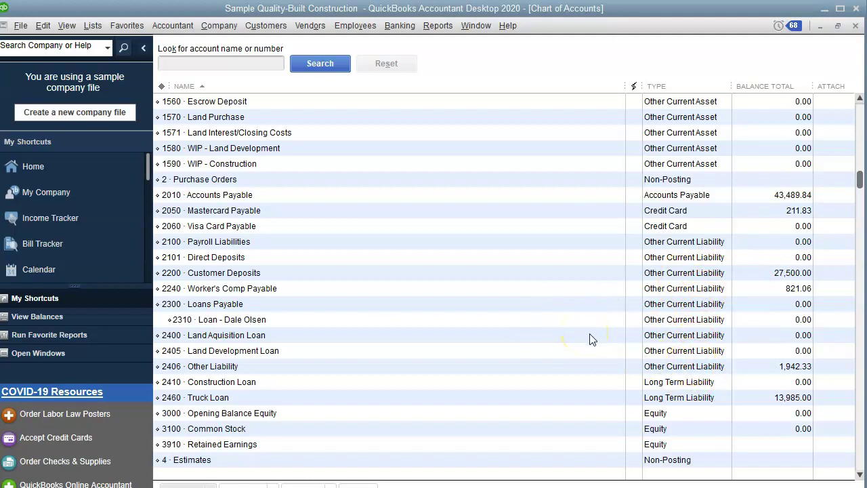
pyautogui.click(405, 32)
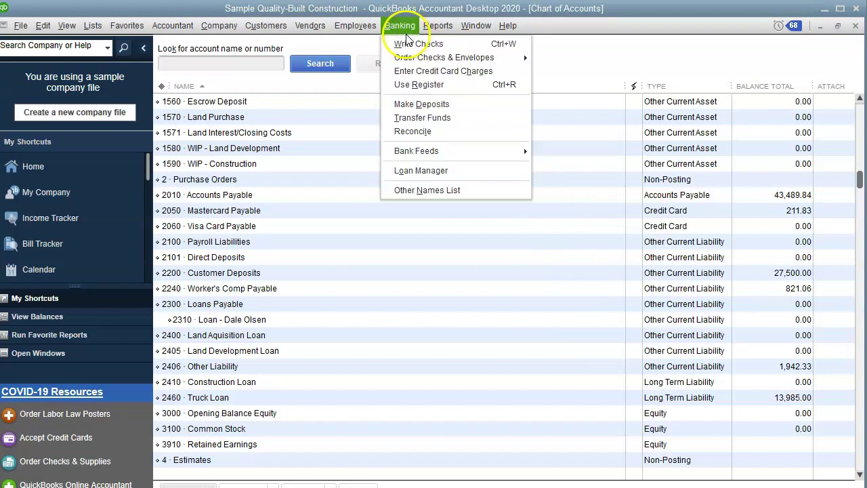
# Inspect the first employee's total paid on the Payroll_Summary JUNE 25 sheet, selecting A4:J5
pyautogui.click(413, 44)
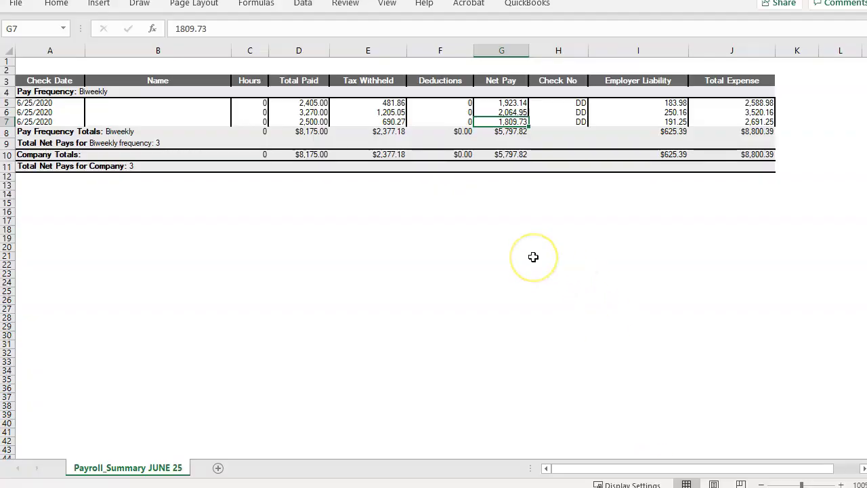
pyautogui.click(304, 130)
pyautogui.click(314, 101)
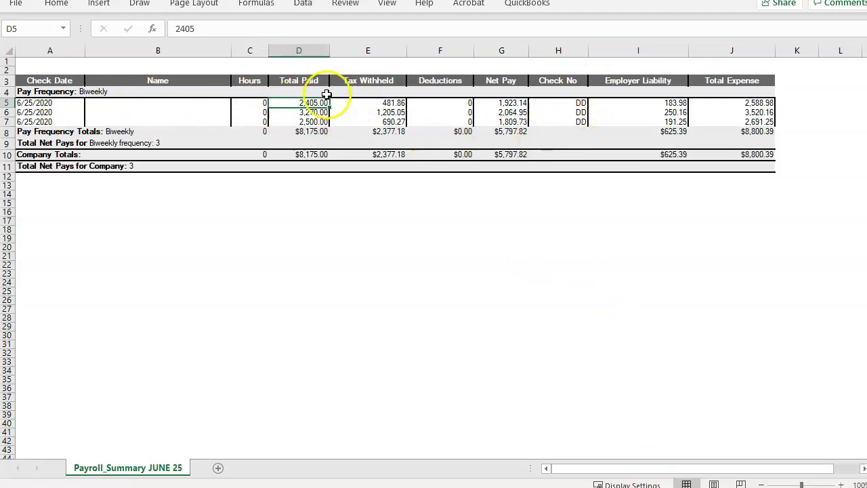
pyautogui.moveTo(34, 105); pyautogui.dragTo(748, 103)
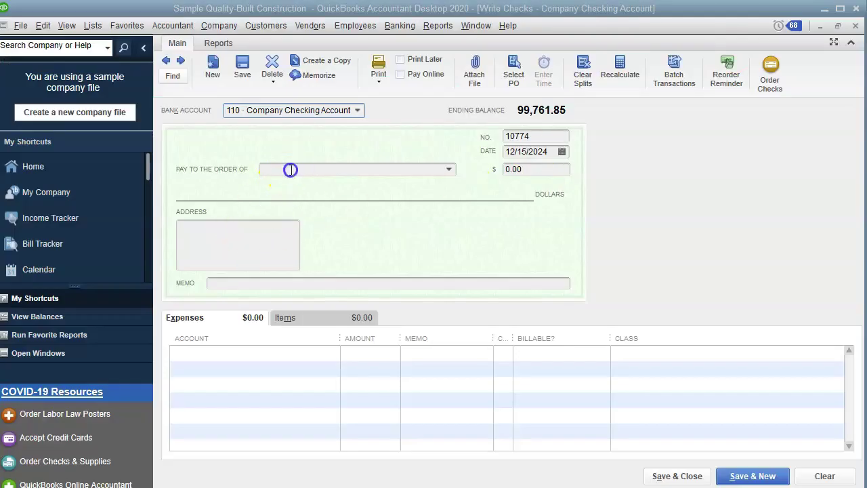
# Choose the employee as the check's payee and clear the check number
pyautogui.click(291, 170)
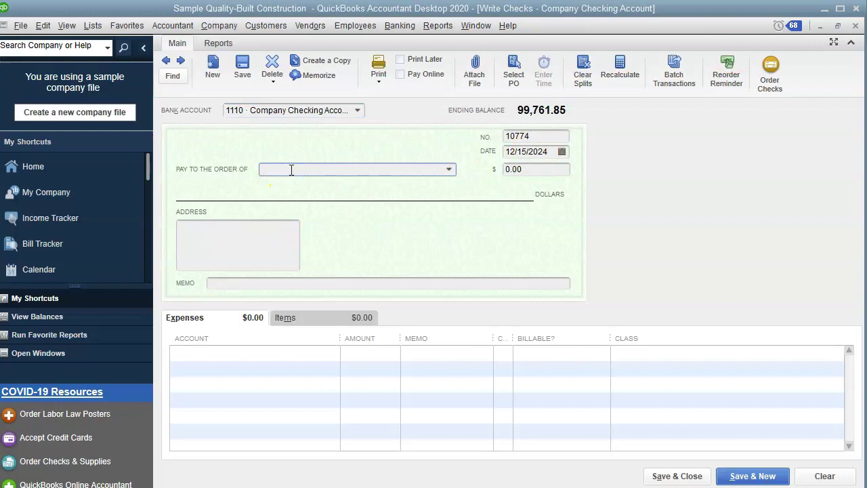
pyautogui.write('Chidester Marble & Tile')
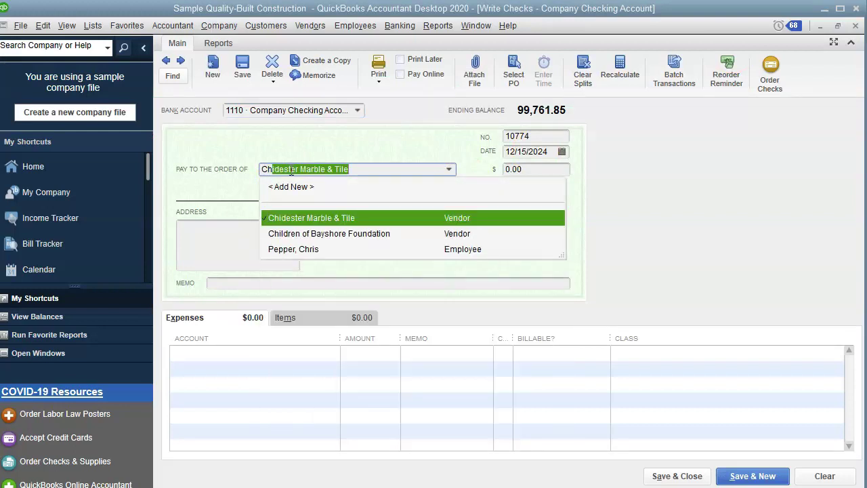
pyautogui.click(298, 249)
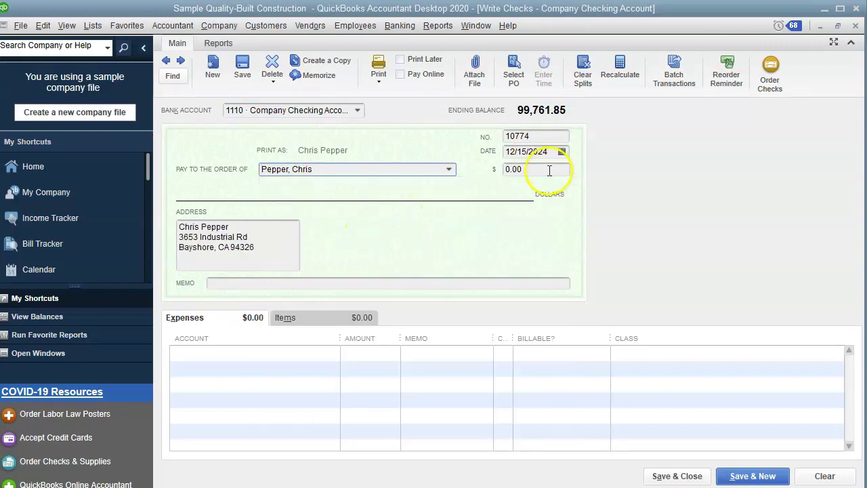
pyautogui.click(485, 134)
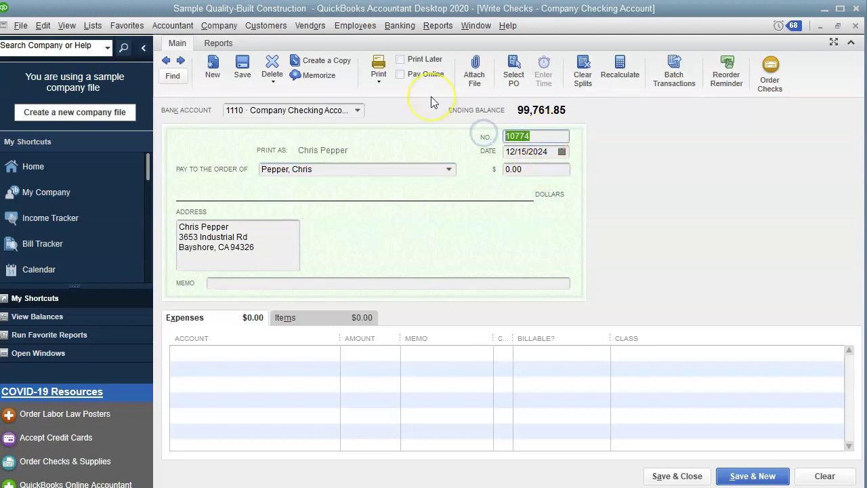
pyautogui.press('Delete')
pyautogui.click(528, 168)
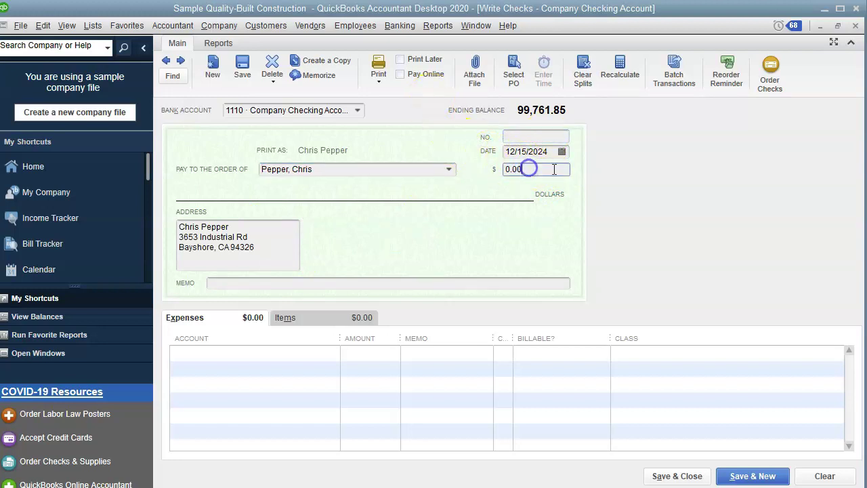
pyautogui.click(532, 136)
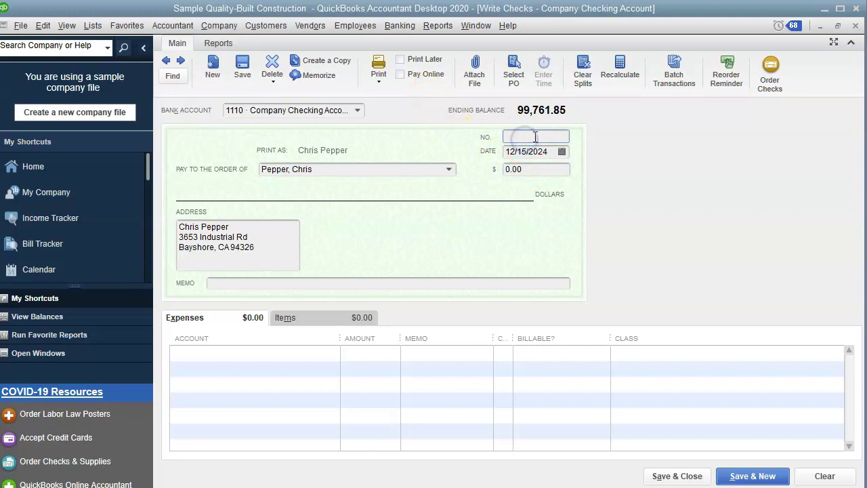
pyautogui.click(529, 168)
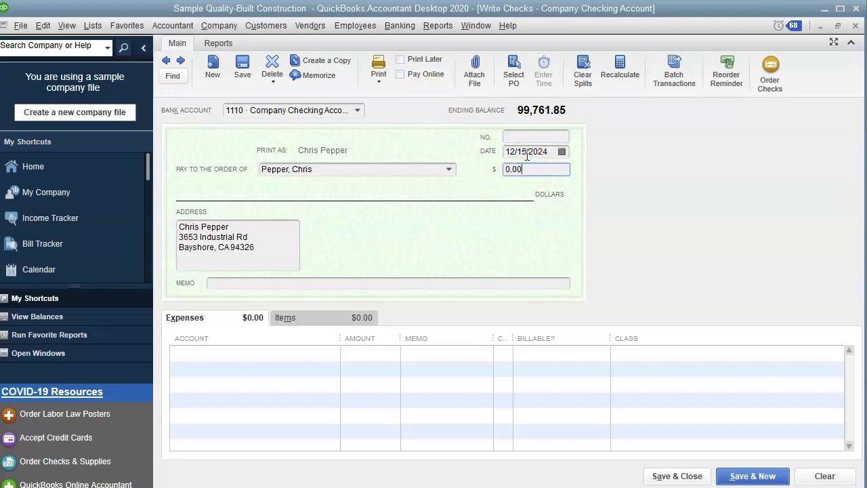
pyautogui.click(531, 136)
pyautogui.click(532, 169)
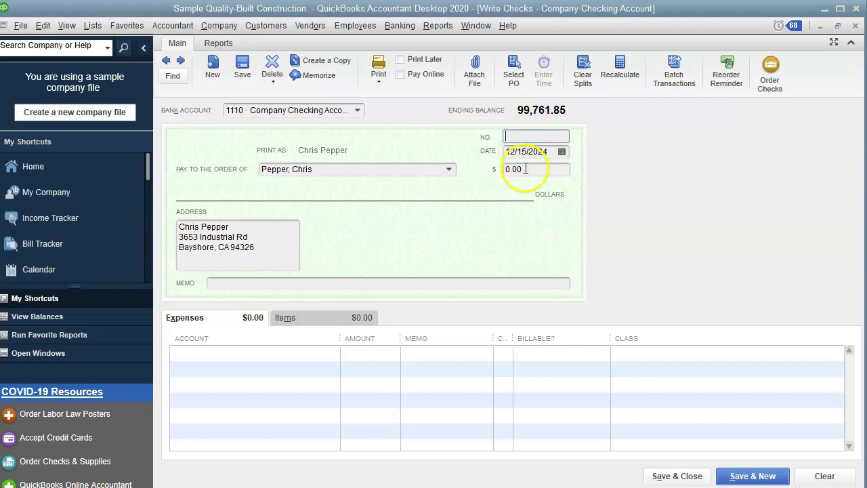
pyautogui.click(532, 152)
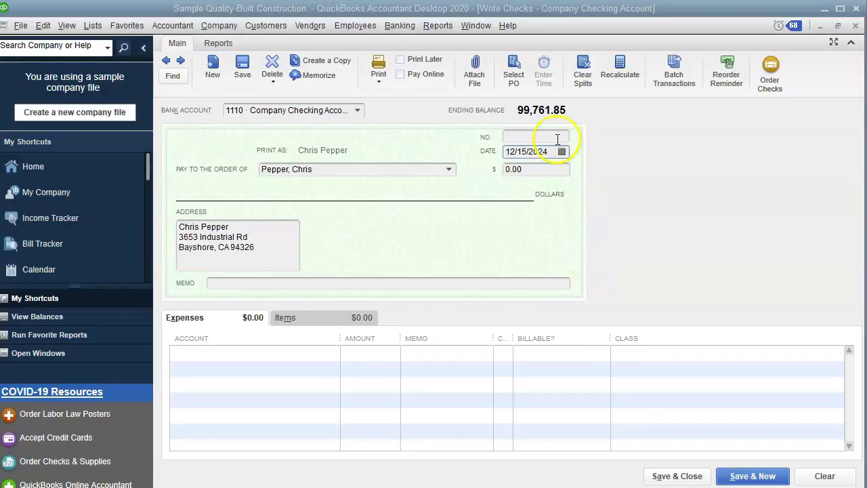
# Date the check 06/25/2020 and go to the first Expenses account cell
pyautogui.click(552, 151)
pyautogui.moveTo(552, 151); pyautogui.dragTo(468, 155)
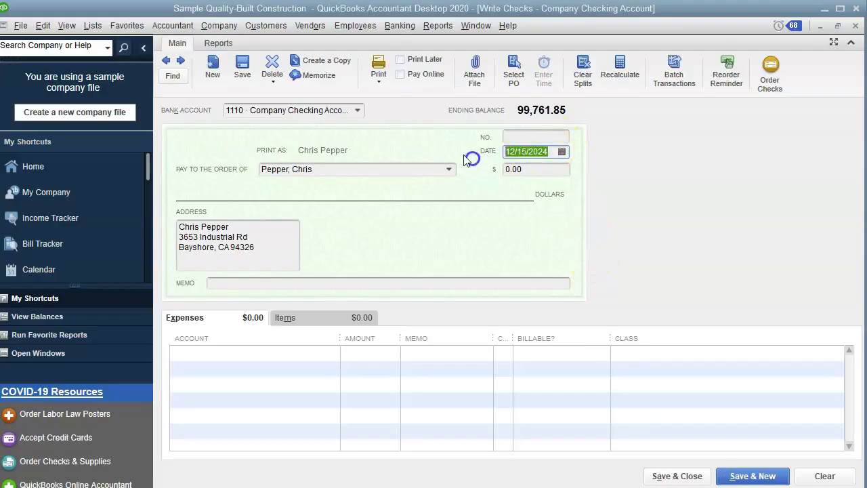
pyautogui.write('06')
pyautogui.write('/25/20')
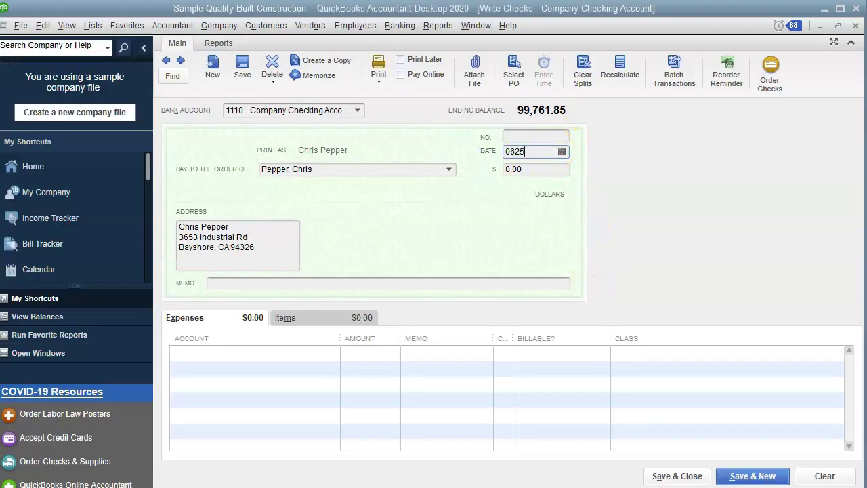
pyautogui.press('Tab')
pyautogui.click(521, 169)
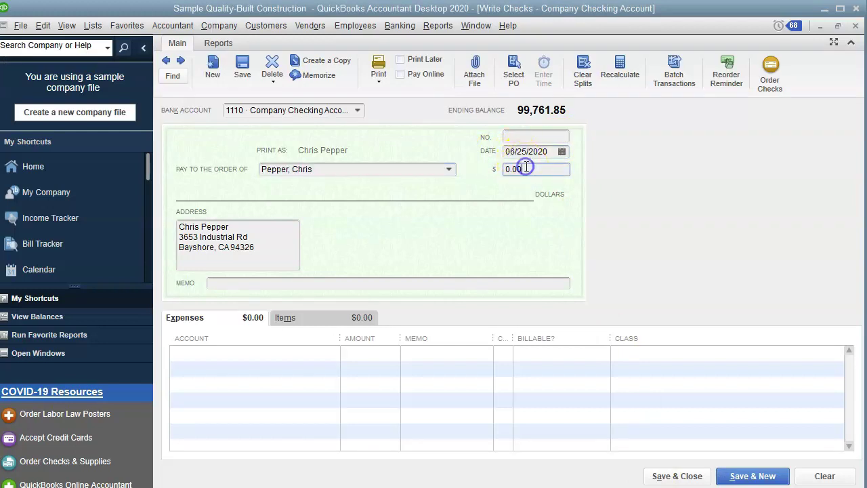
pyautogui.click(195, 353)
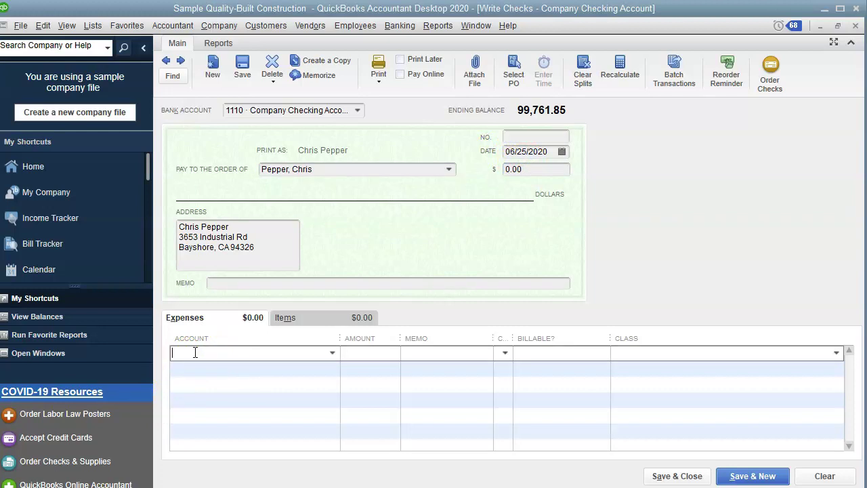
# Add a 2,405.00 line to 6501 Payroll (office staff) with memo 'Wages'
pyautogui.write('s')
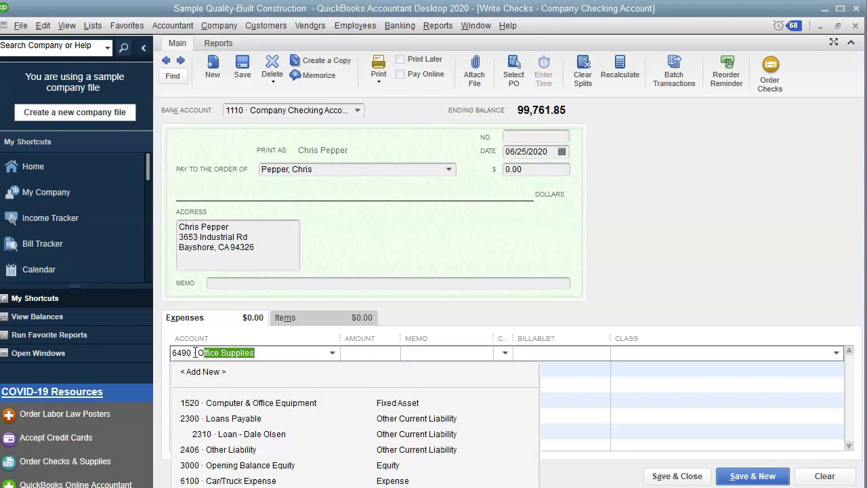
pyautogui.press('BackSpace')
pyautogui.press('BackSpace')
pyautogui.write('sta')
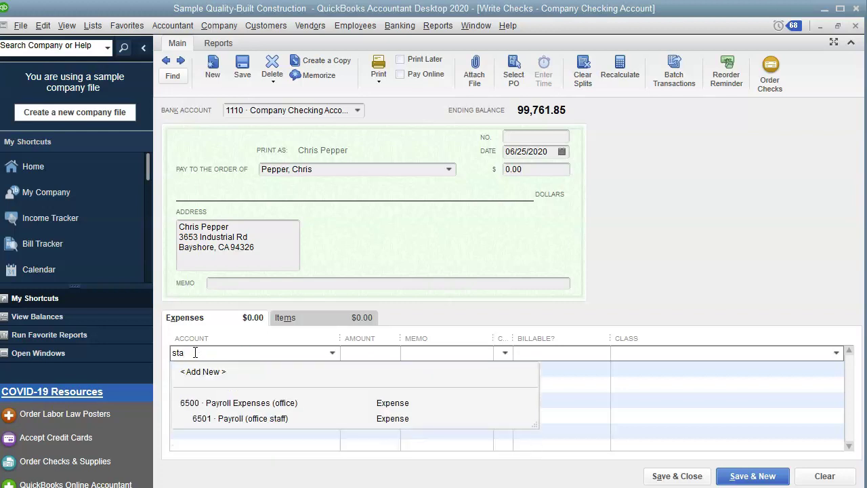
pyautogui.click(278, 418)
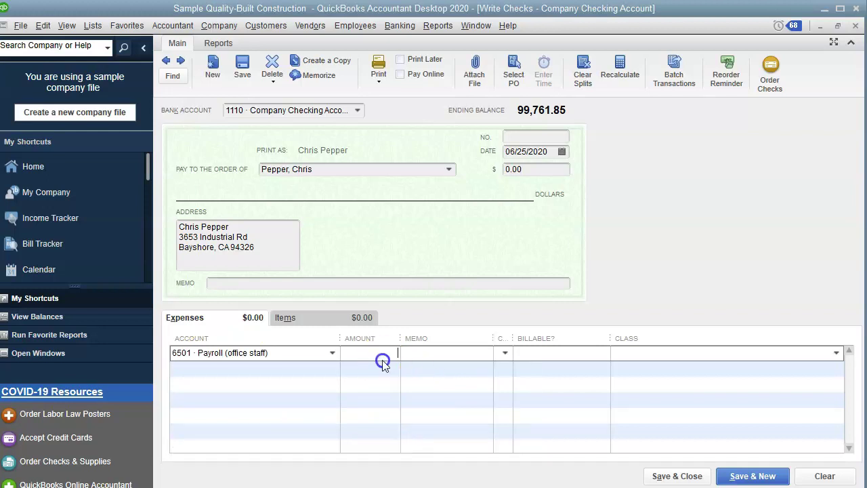
pyautogui.write('2405')
pyautogui.press('Tab')
pyautogui.write('Wages')
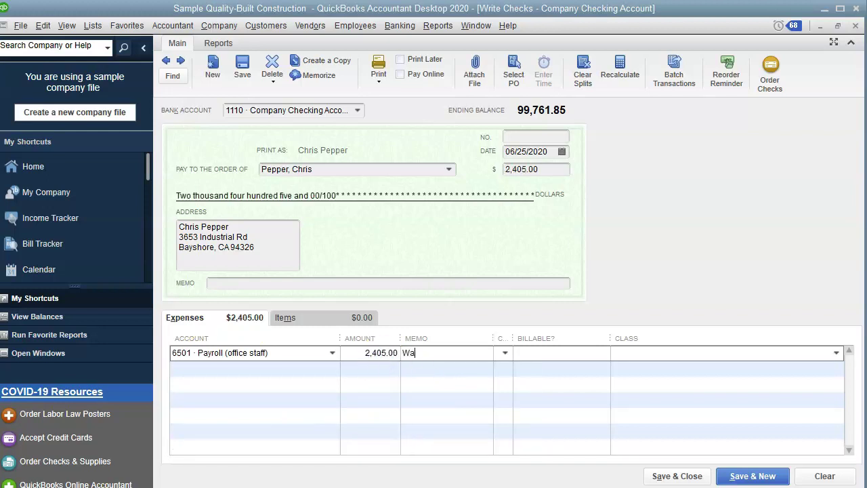
# Add a -481.86 Payroll Liabilities line for the employee's tax withheld
pyautogui.click(194, 370)
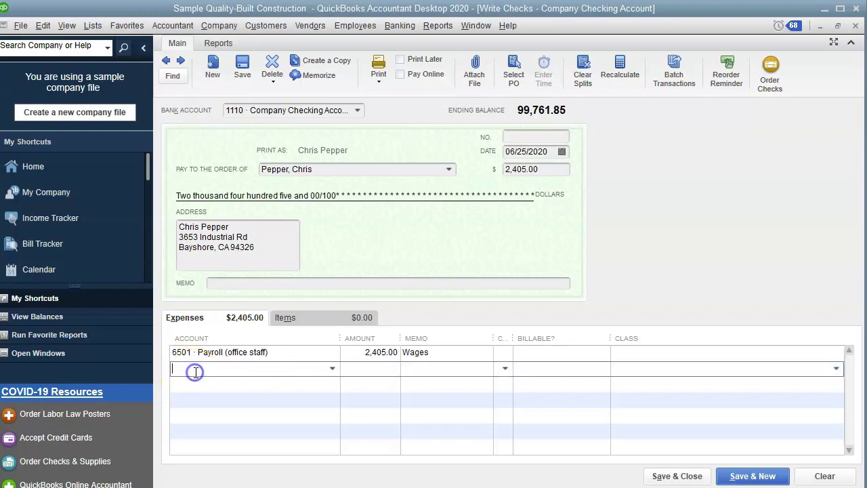
pyautogui.write('Payroll Checking Account')
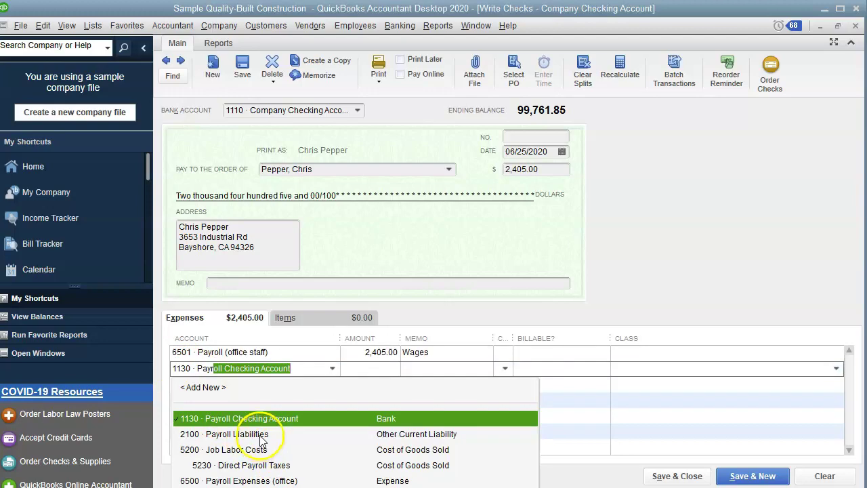
pyautogui.click(263, 440)
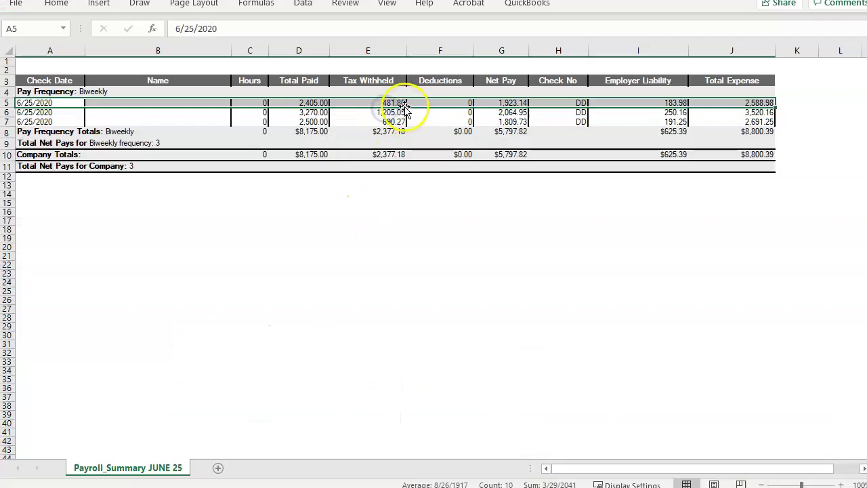
pyautogui.click(402, 104)
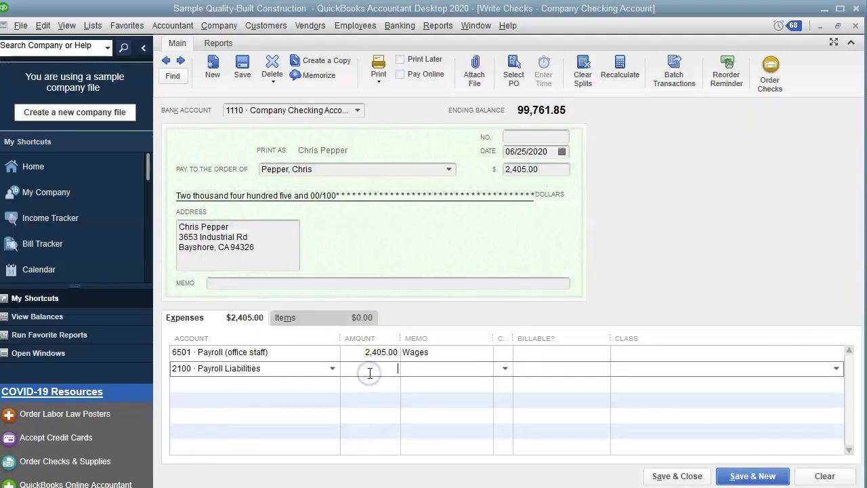
pyautogui.write('-')
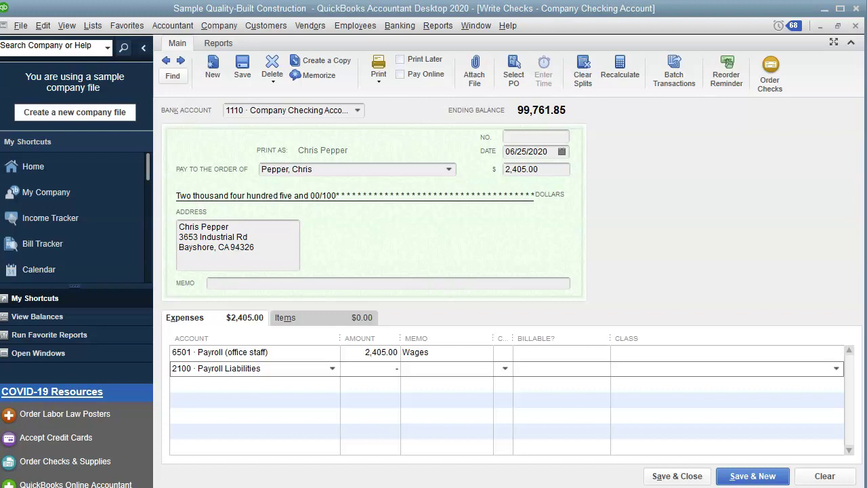
pyautogui.write('481.86')
pyautogui.press('Tab')
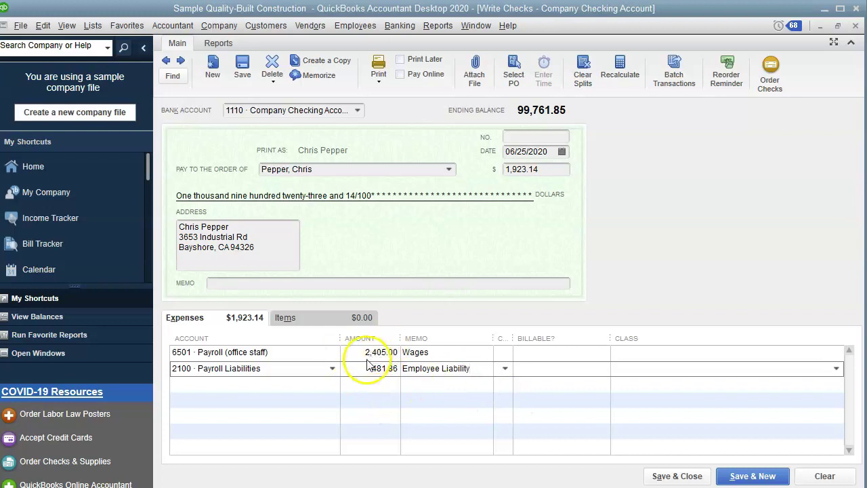
# Add a -183.98 Payroll Liabilities line for the employer liability
pyautogui.click(264, 386)
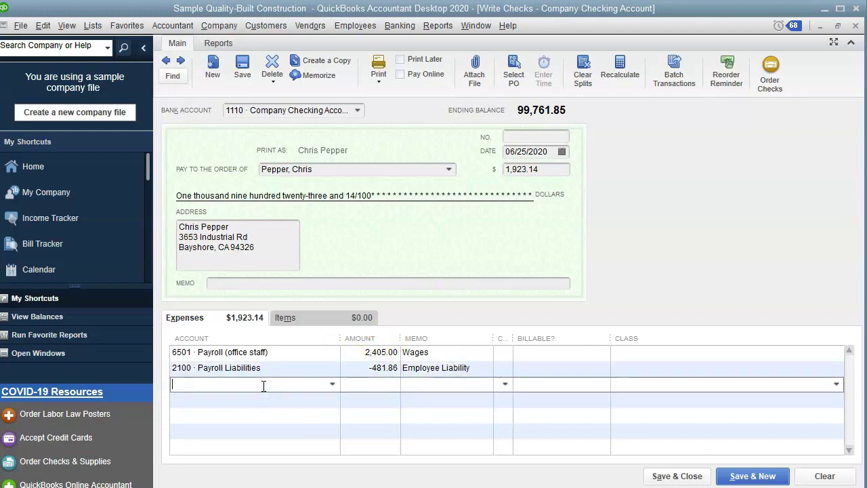
pyautogui.write('Pay')
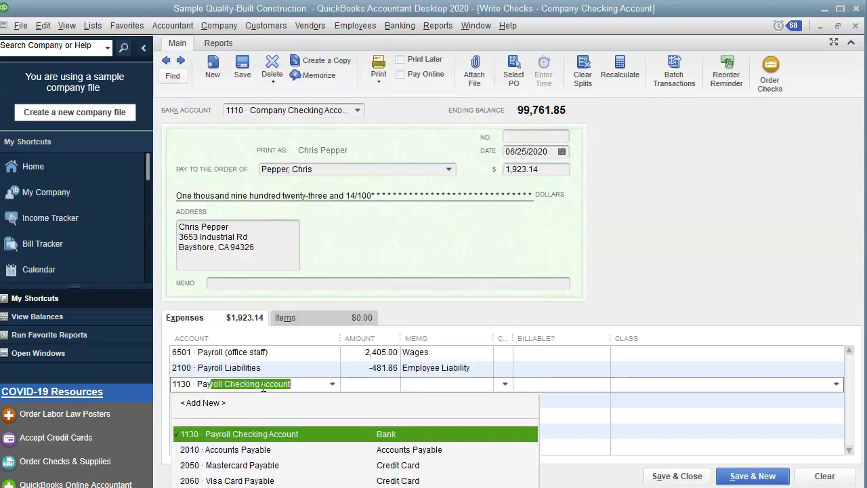
pyautogui.write('roll Liabilities')
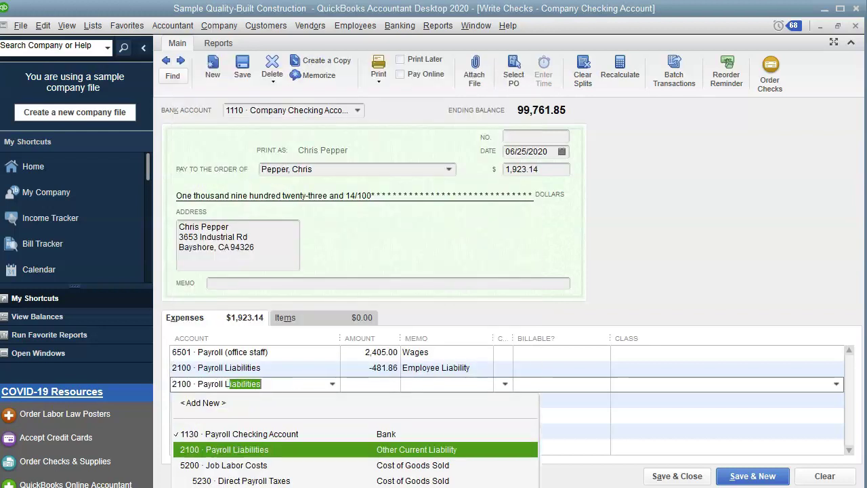
pyautogui.press('Tab')
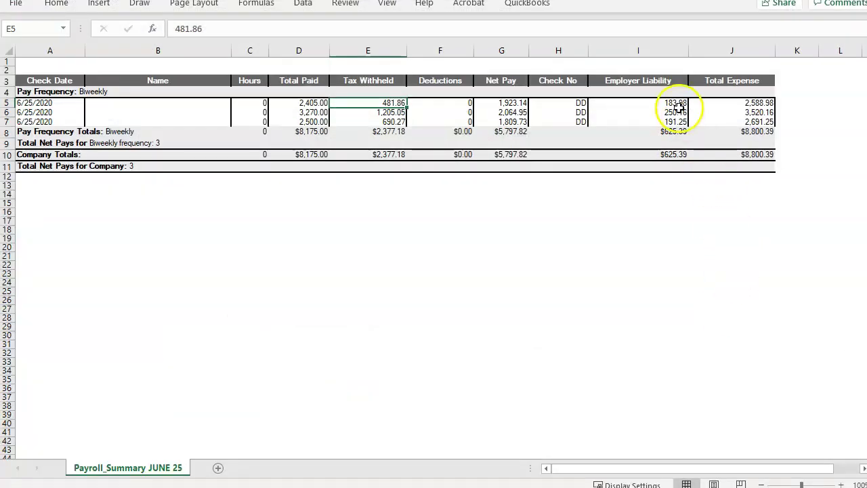
pyautogui.click(678, 103)
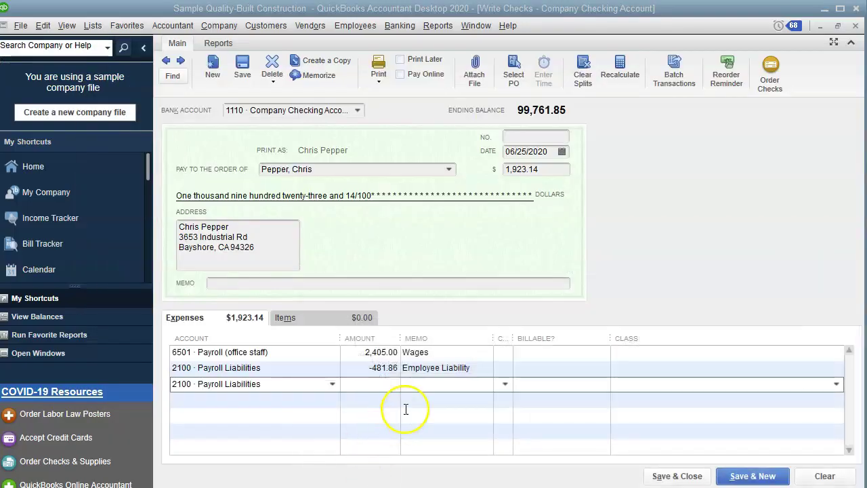
pyautogui.click(389, 384)
pyautogui.write('-')
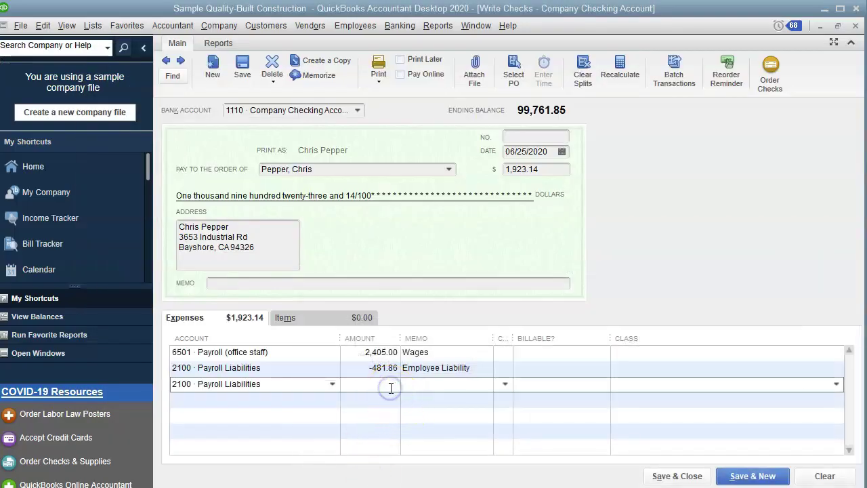
pyautogui.write('183.98')
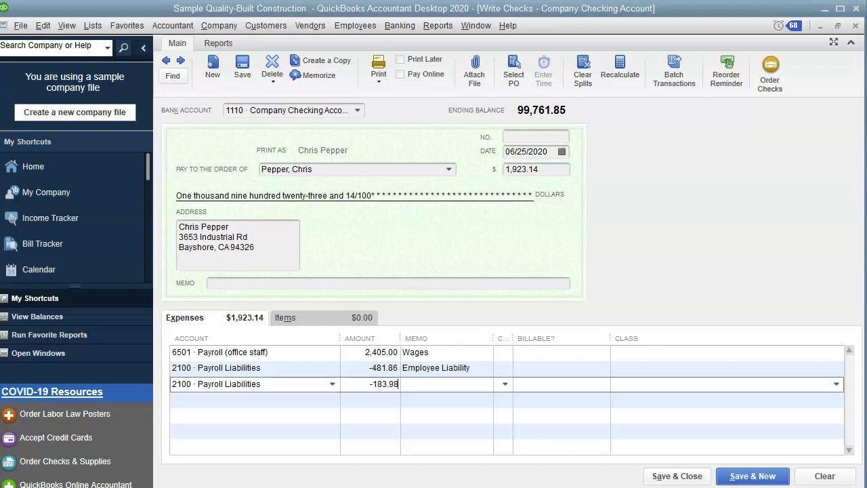
pyautogui.press('Tab')
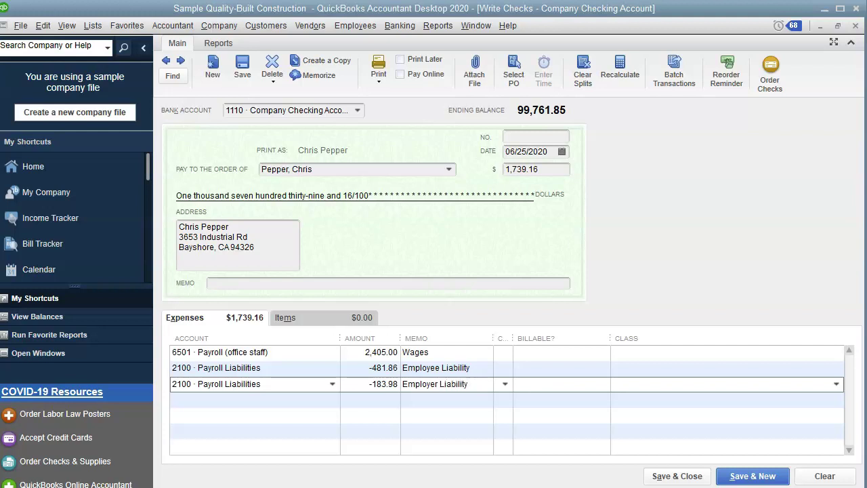
# Begin a fourth split line by searching for a 'Pay' account
pyautogui.click(231, 399)
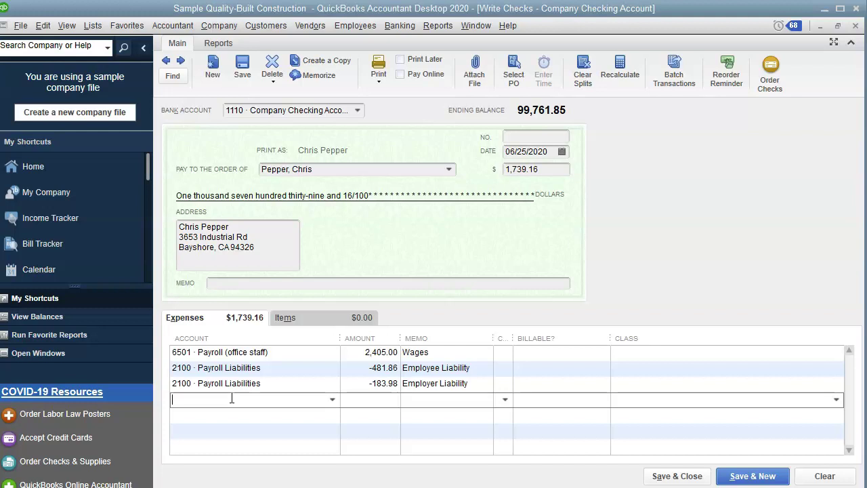
pyautogui.click(357, 384)
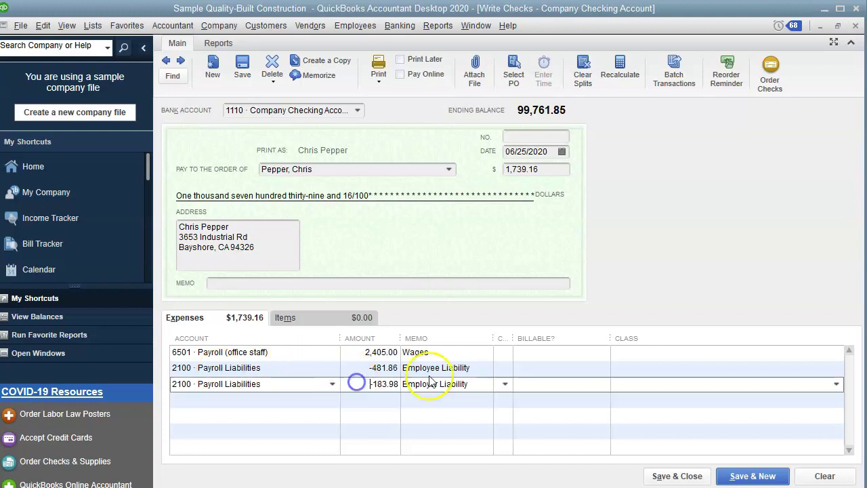
pyautogui.click(232, 403)
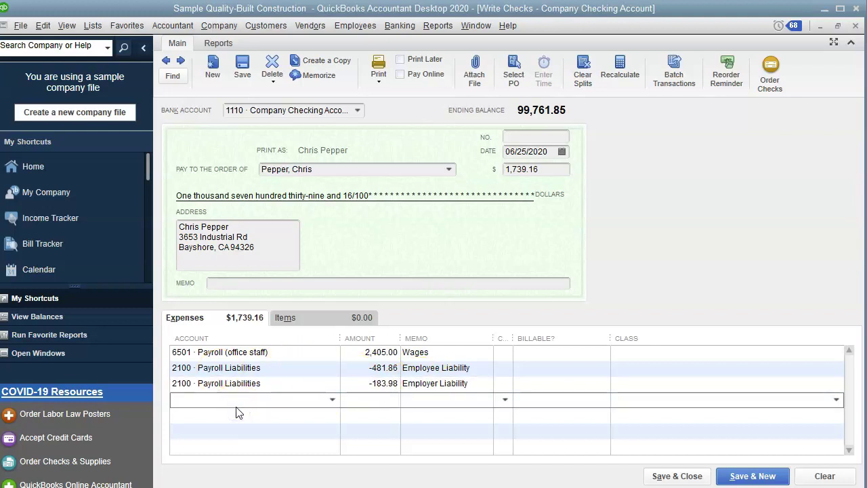
pyautogui.write('Payroll Checking Account')
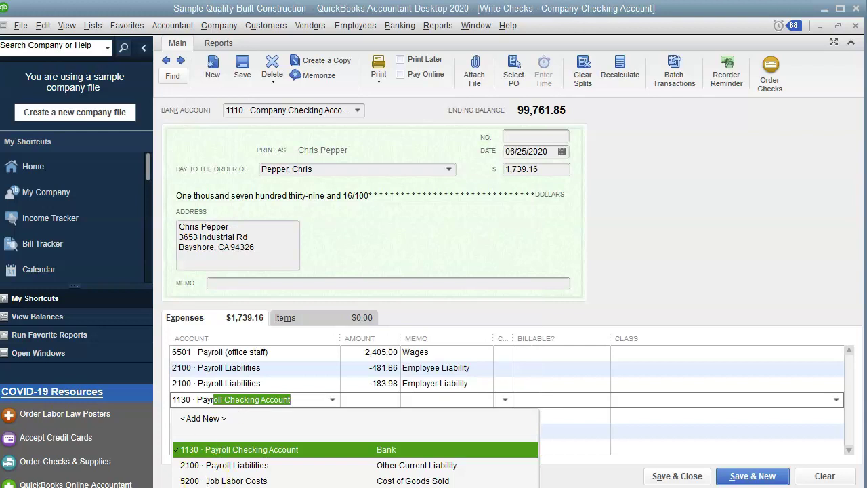
# Charge 183.98 to 6502 Payroll tax expense with memo 'Payroll Tax Expense'
pyautogui.click(408, 478)
pyautogui.click(373, 400)
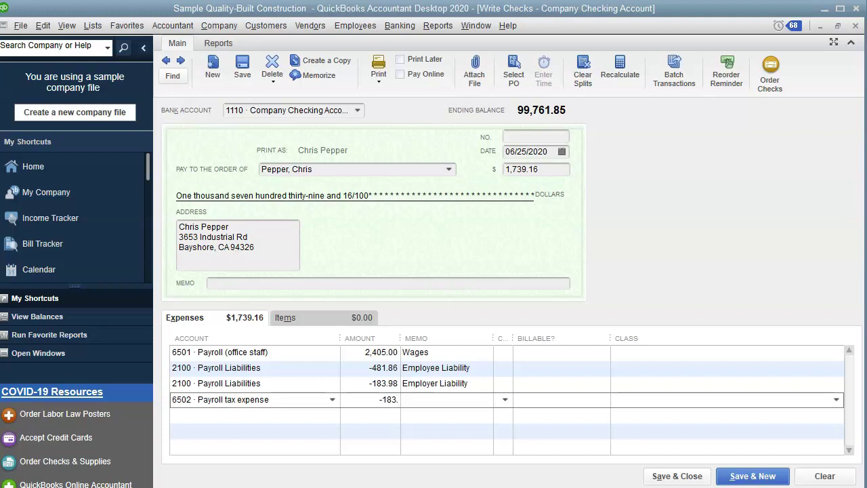
pyautogui.write('1')
pyautogui.press('Tab')
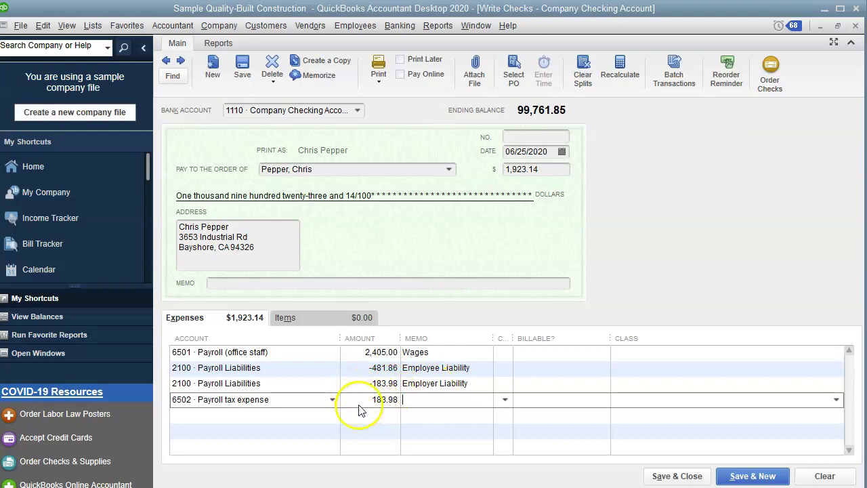
pyautogui.click(371, 400)
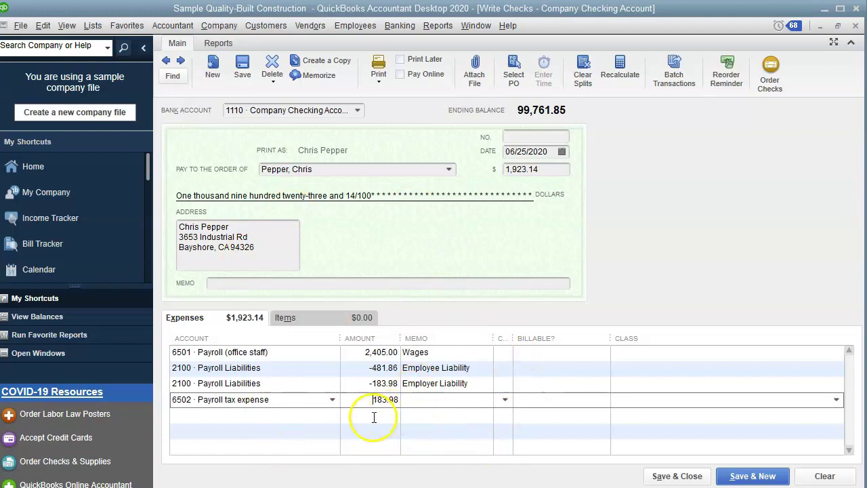
pyautogui.click(414, 400)
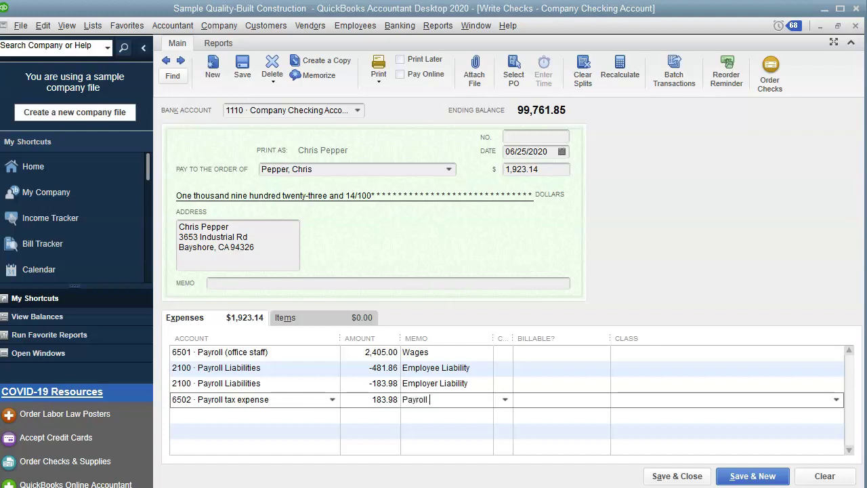
pyautogui.write('Payroll Tax Expense')
# Start a fifth line and check the 1,923.14 net pay in the Excel summary
pyautogui.click(275, 415)
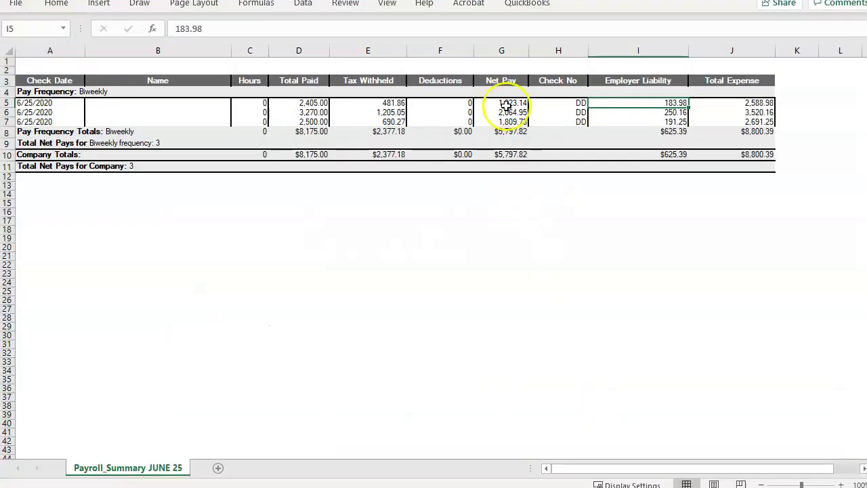
pyautogui.click(501, 81)
pyautogui.click(503, 102)
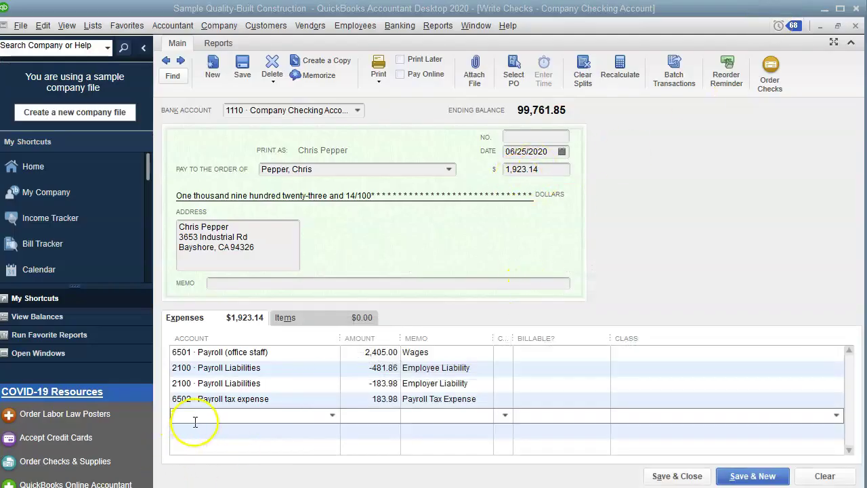
# Add a -1,923.14 line to 2101 Direct Deposits and save the check
pyautogui.click(193, 420)
pyautogui.write('Direct Deposits')
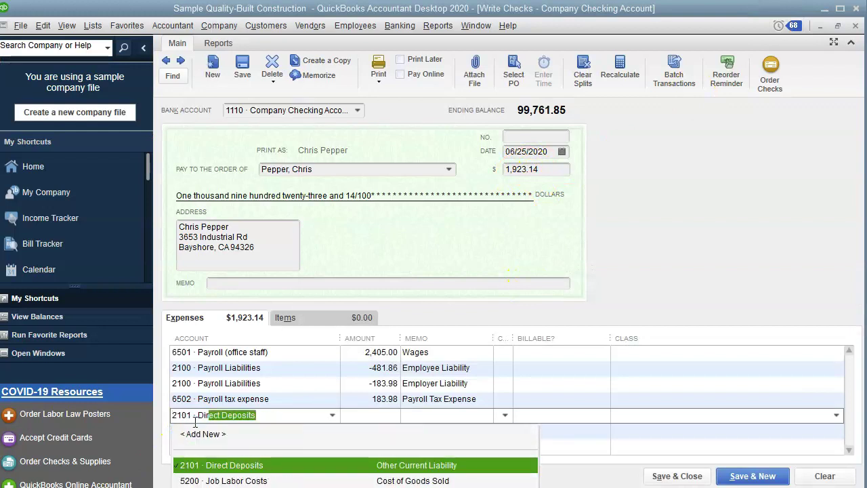
pyautogui.press('Tab')
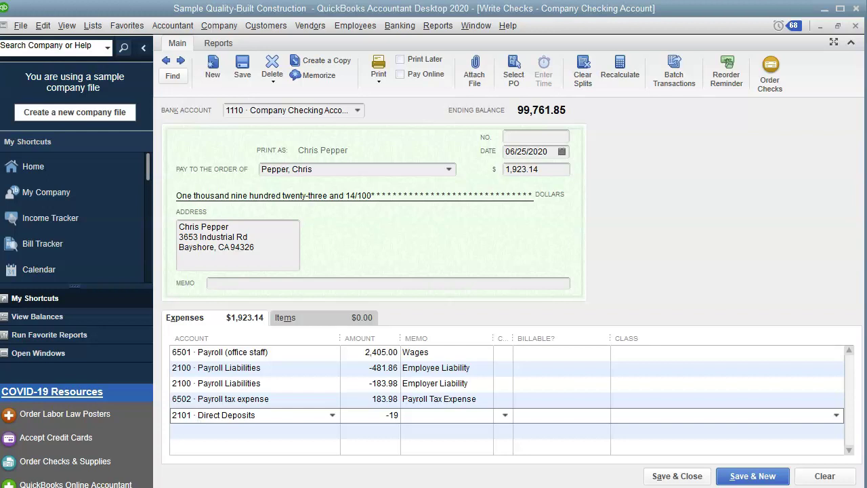
pyautogui.write('3.14')
pyautogui.press('Tab')
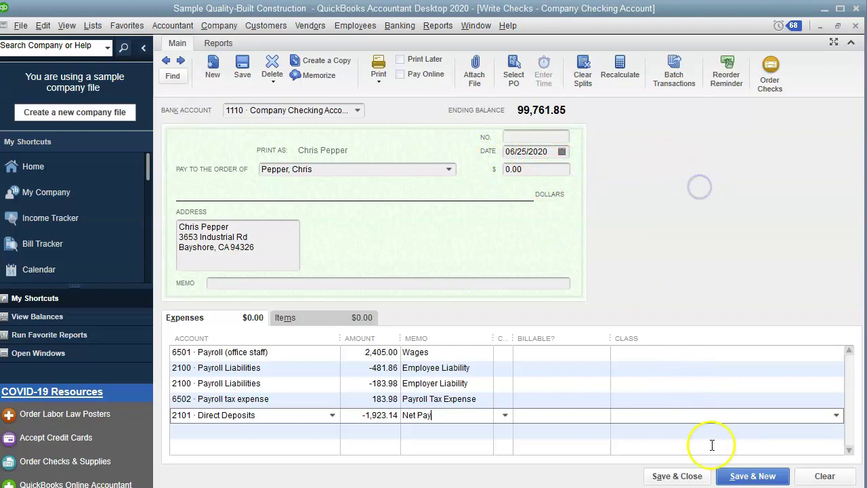
pyautogui.click(677, 476)
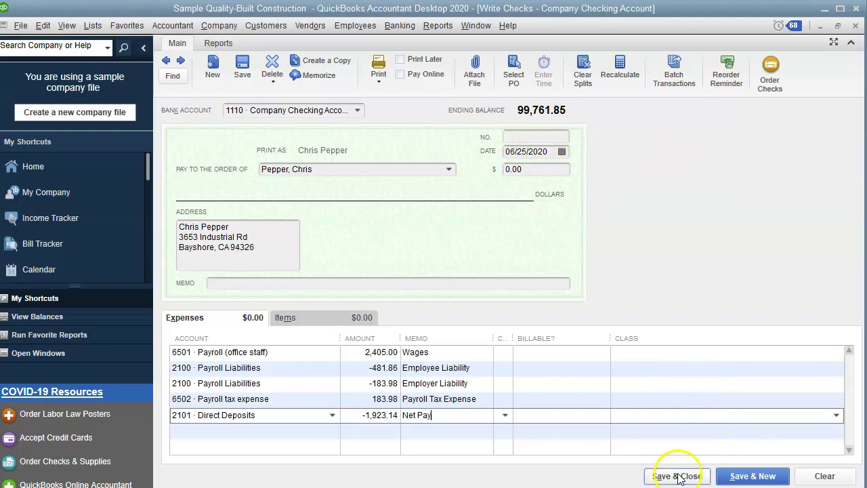
# Confirm saving the past-dated check and return to the Chart of Accounts list
pyautogui.click(458, 210)
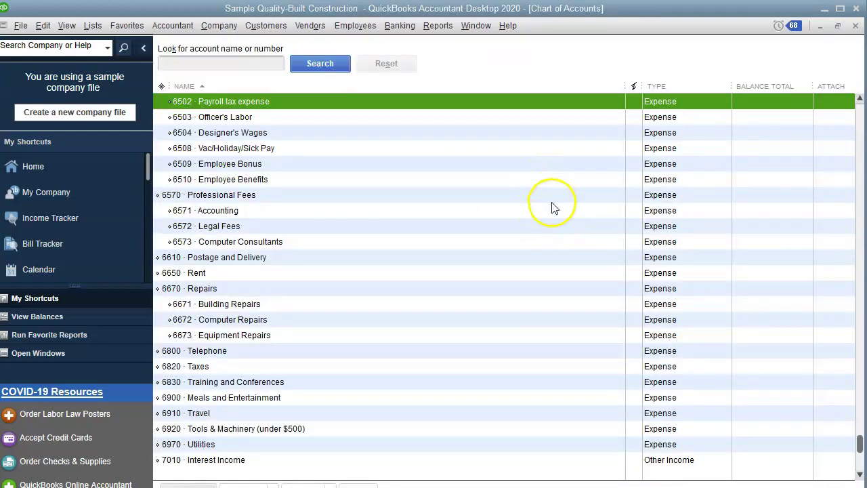
pyautogui.scroll(20, 552, 204)
pyautogui.scroll(8, 558, 219)
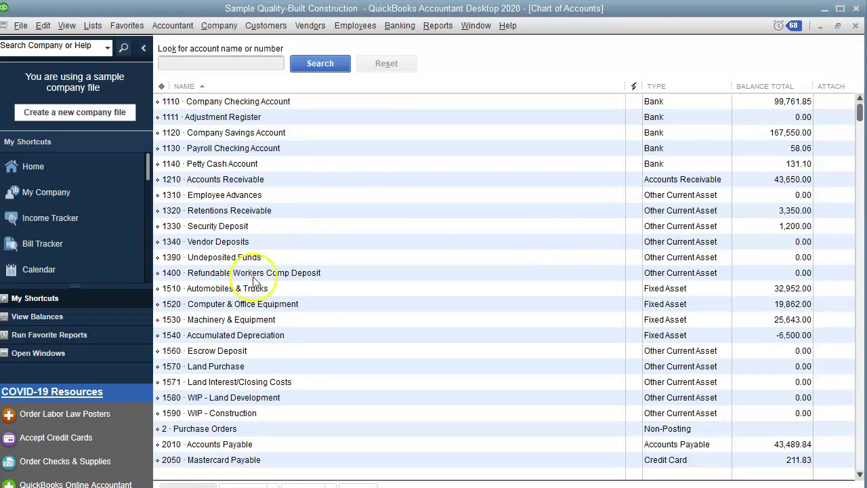
pyautogui.scroll(-3, 342, 339)
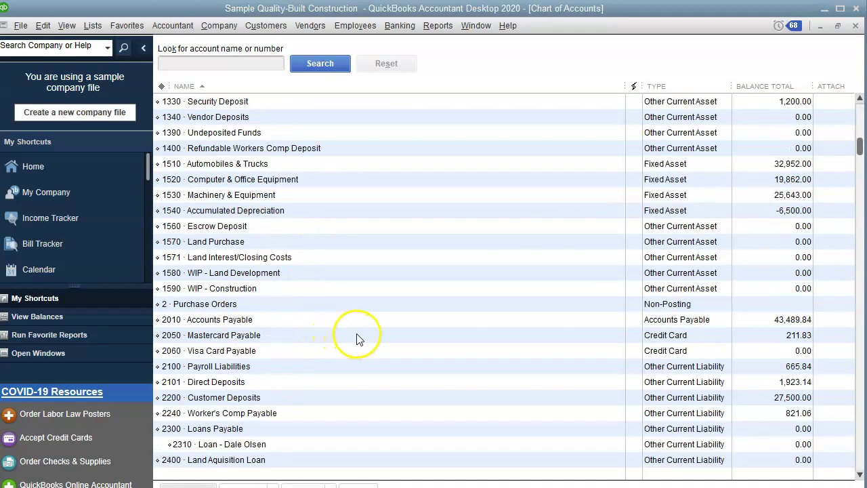
# View the 2100 Payroll Liabilities and 2101 Direct Deposits registers, then close them
pyautogui.click(222, 371)
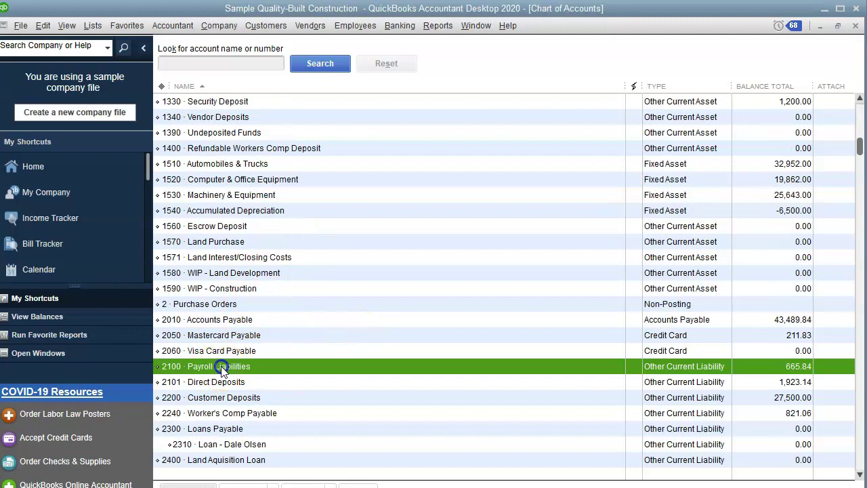
pyautogui.doubleClick(314, 369)
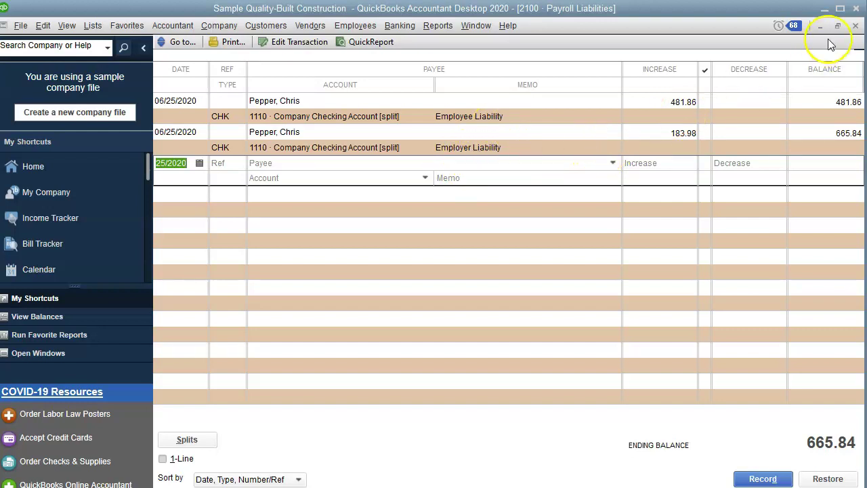
pyautogui.click(854, 26)
pyautogui.doubleClick(214, 382)
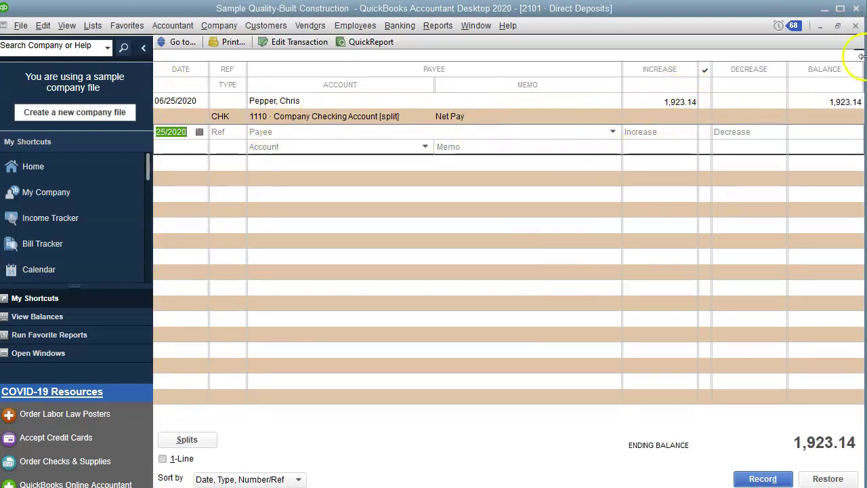
pyautogui.click(853, 26)
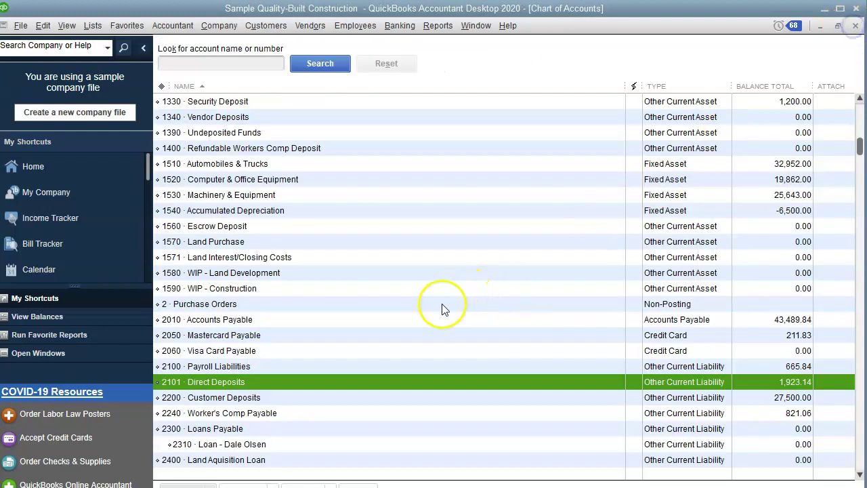
pyautogui.scroll(-15, 440, 300)
pyautogui.scroll(-8, 351, 315)
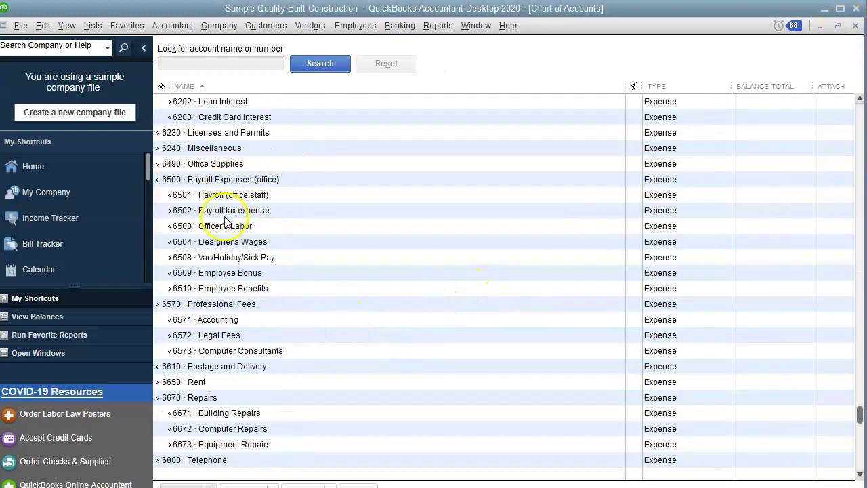
# Run a 6502 Payroll tax expense QuickReport for 06/25/2020 showing 183.98, then close it
pyautogui.doubleClick(271, 209)
pyautogui.click(399, 66)
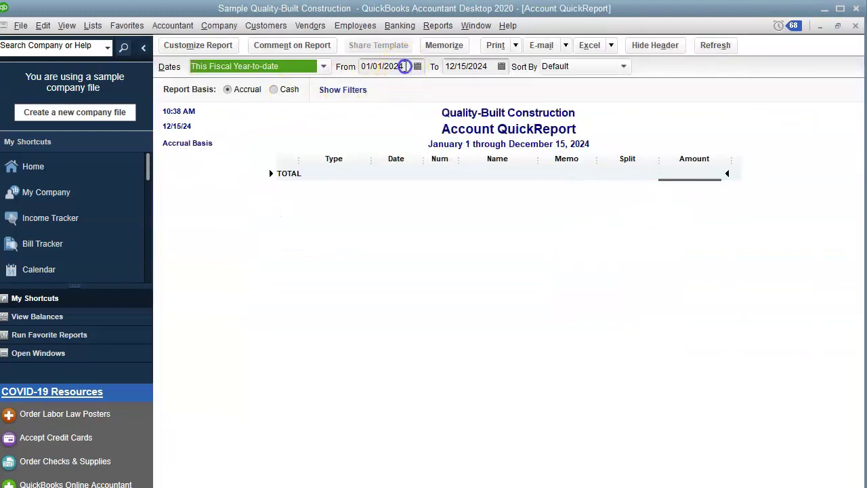
pyautogui.write('06/')
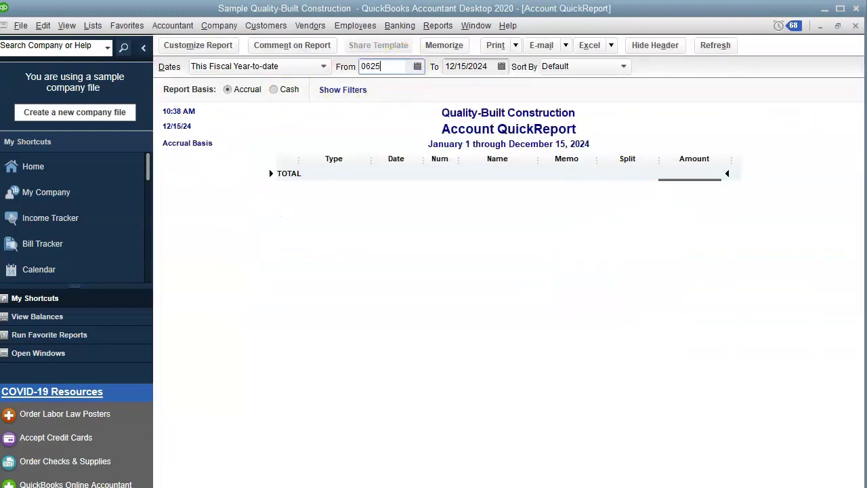
pyautogui.write('25/2020')
pyautogui.press('Tab')
pyautogui.write('06/2')
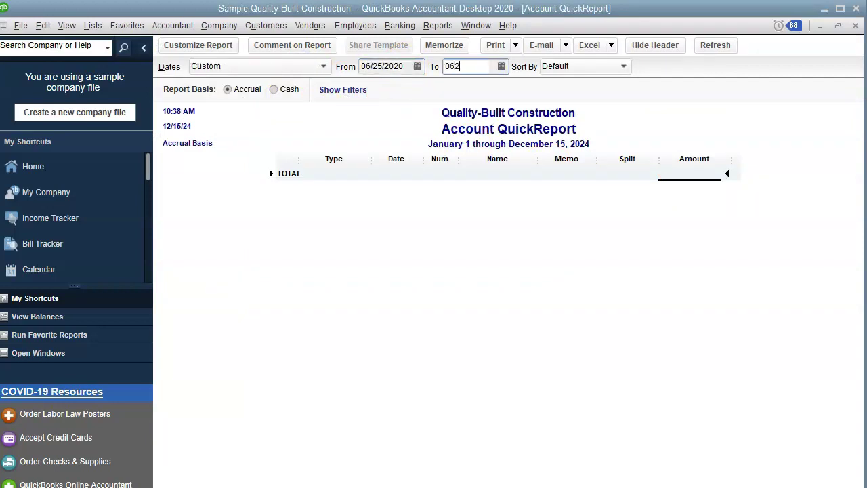
pyautogui.write('5/2020')
pyautogui.press('Tab')
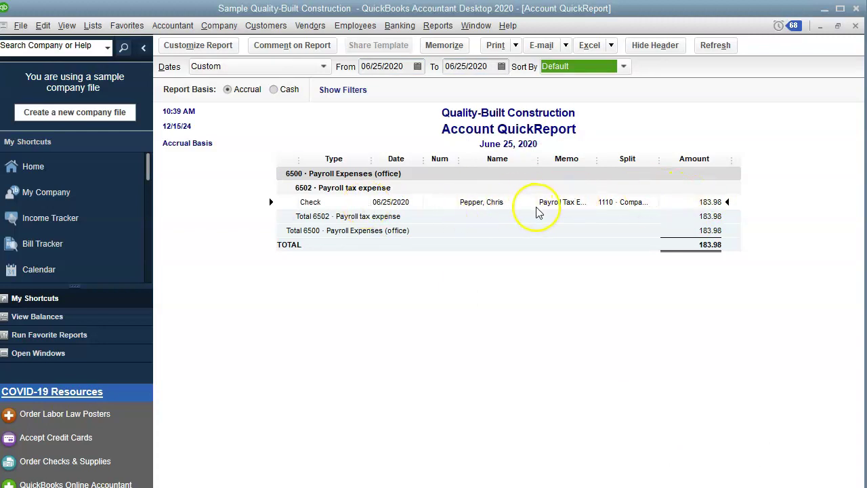
pyautogui.click(855, 25)
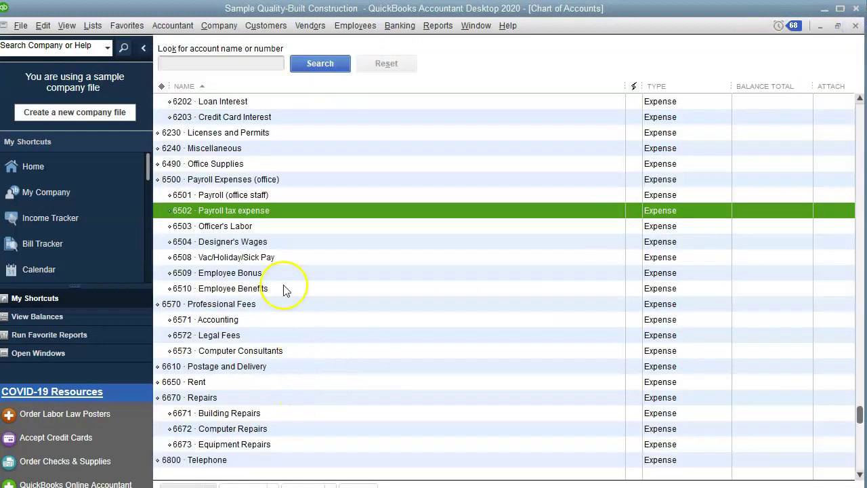
# Run a 6501 Payroll (office staff) QuickReport dated 06/25/2020 to 06/25/2020
pyautogui.click(282, 195)
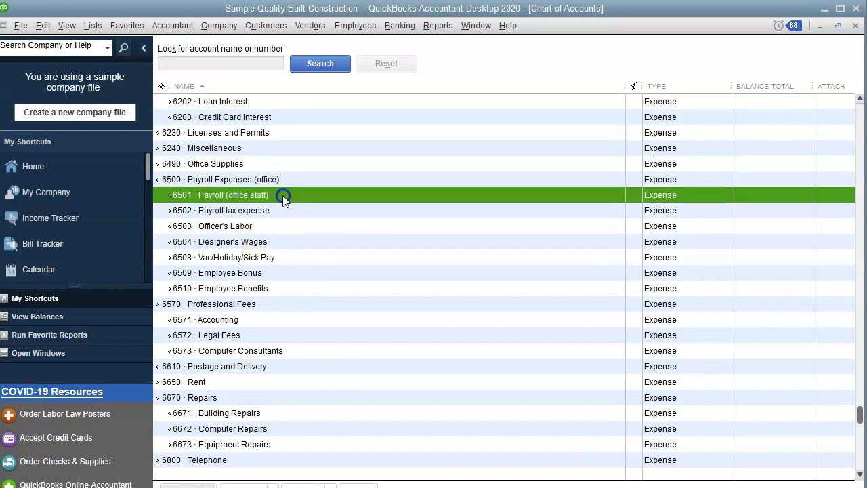
pyautogui.doubleClick(282, 195)
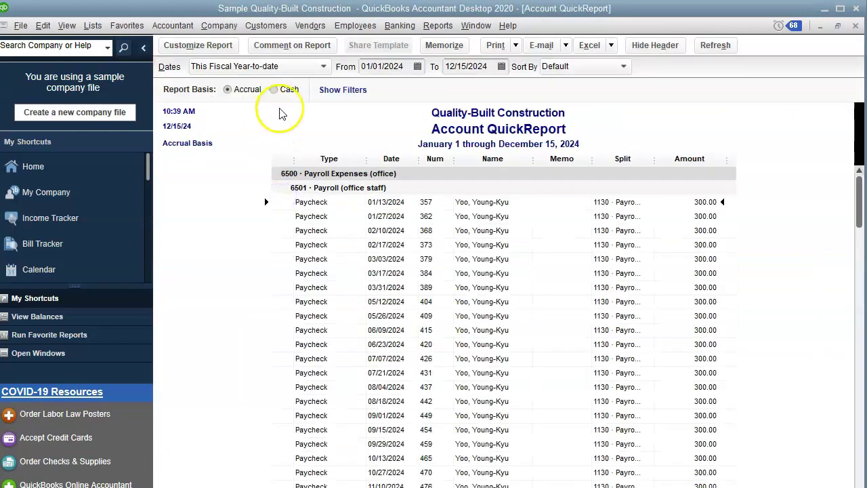
pyautogui.click(403, 66)
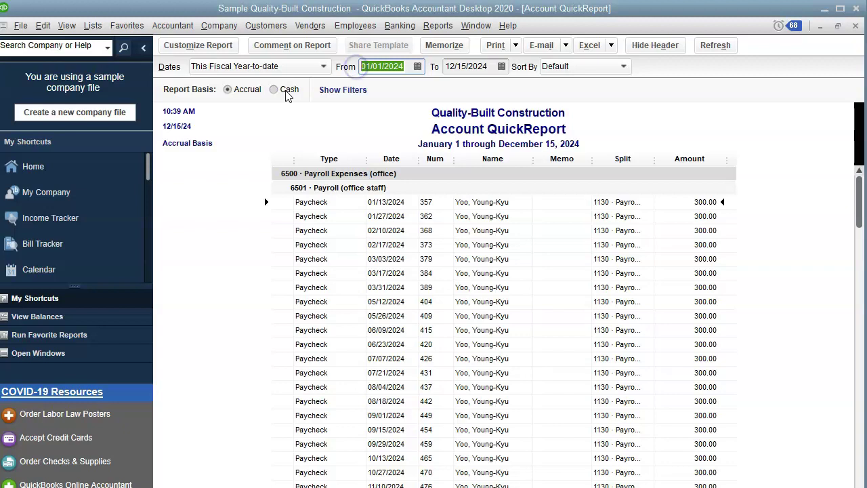
pyautogui.write('06/25/20')
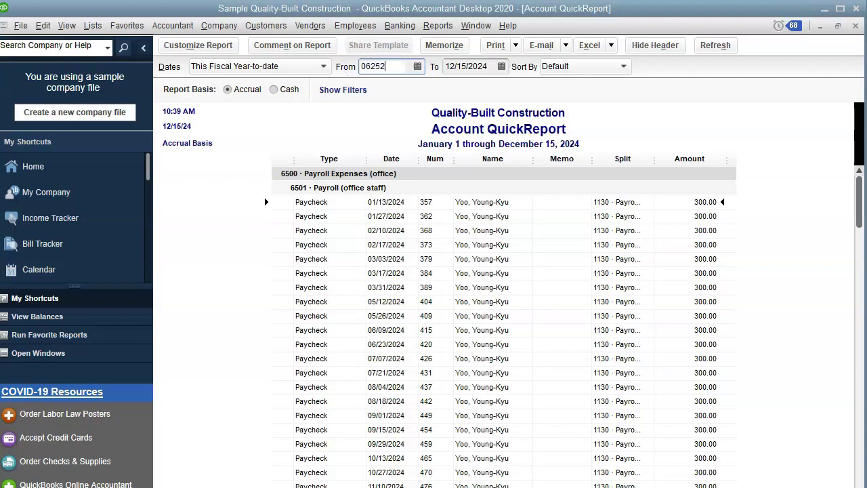
pyautogui.press('Tab')
pyautogui.write('06/25/2020')
pyautogui.press('Tab')
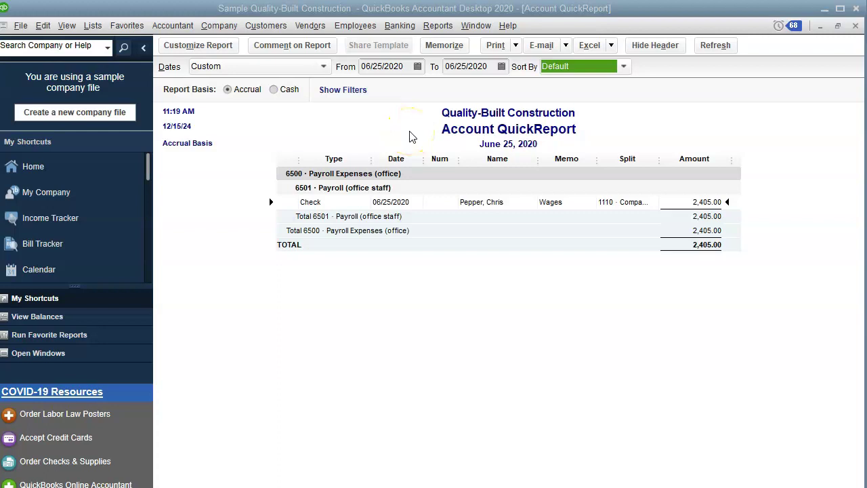
# Reopen the Chart of Accounts from Lists and open the 2100 Payroll Liabilities register
pyautogui.click(93, 25)
pyautogui.click(110, 46)
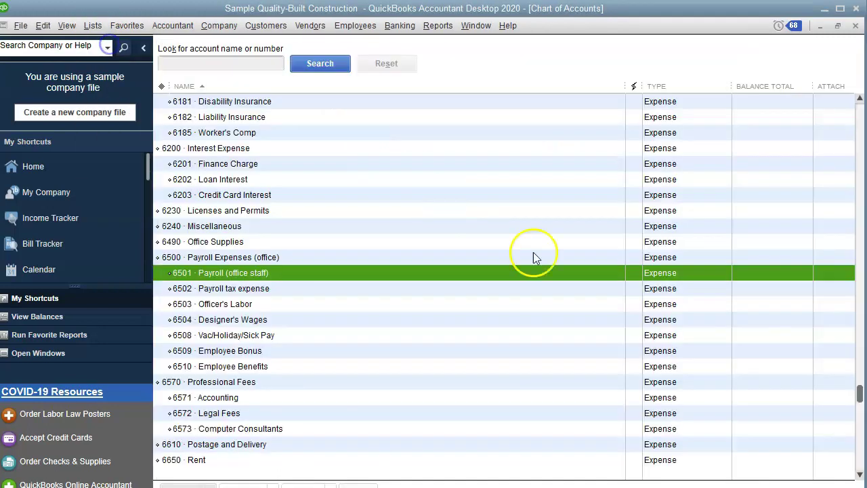
pyautogui.scroll(-4, 515, 267)
pyautogui.scroll(15, 486, 273)
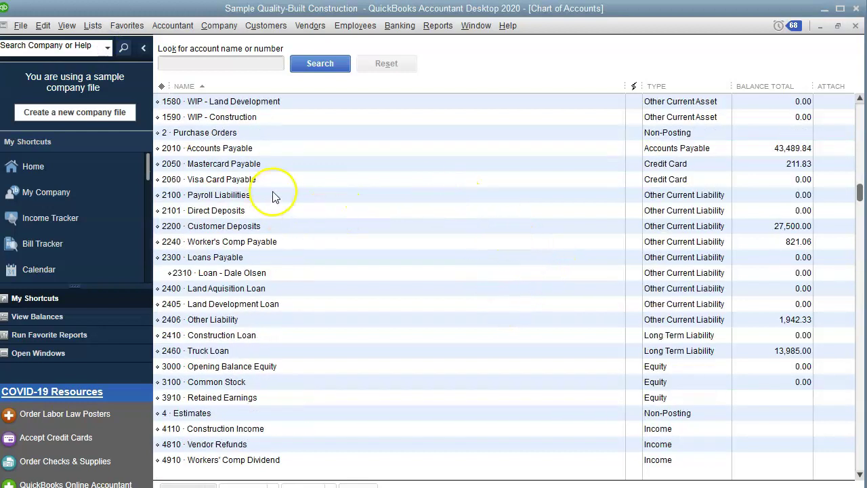
pyautogui.doubleClick(272, 197)
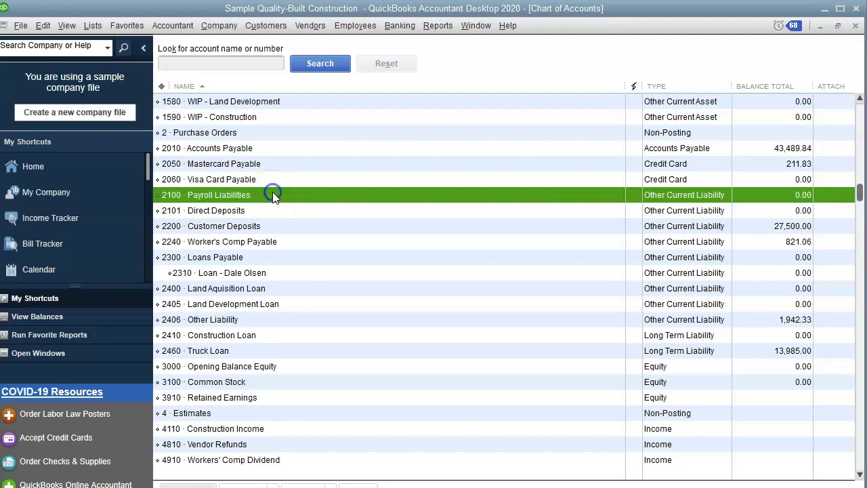